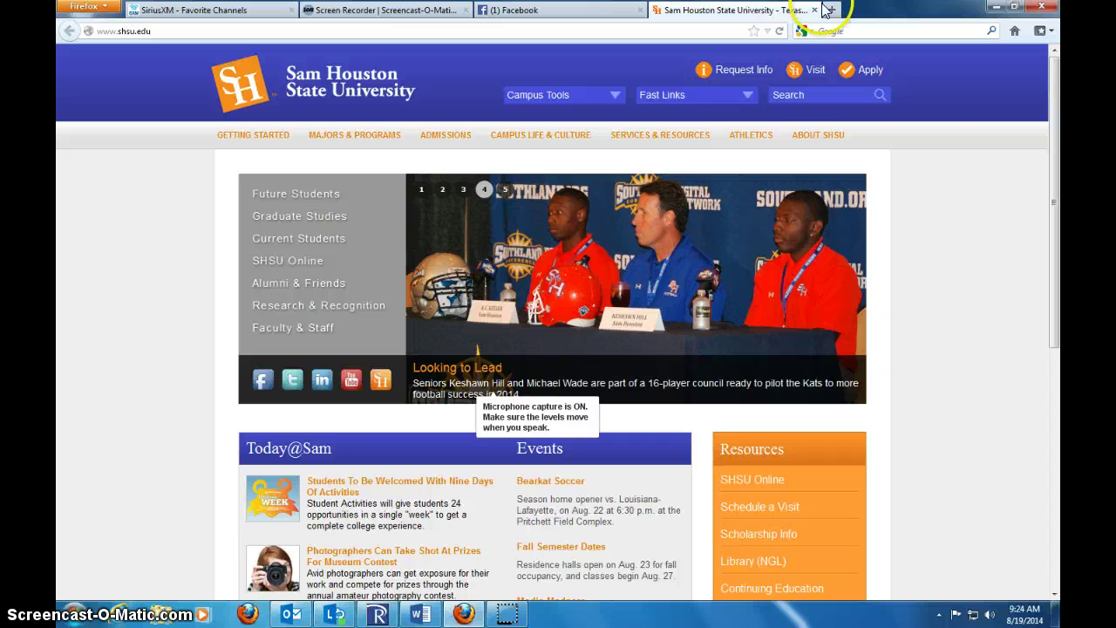
Step: Expand the Respondus folder under All Programs to list Respondus 4.0 Campus-Wide and LockDown Browser Lab
{"action": "left_click", "coordinate": [76, 615]}
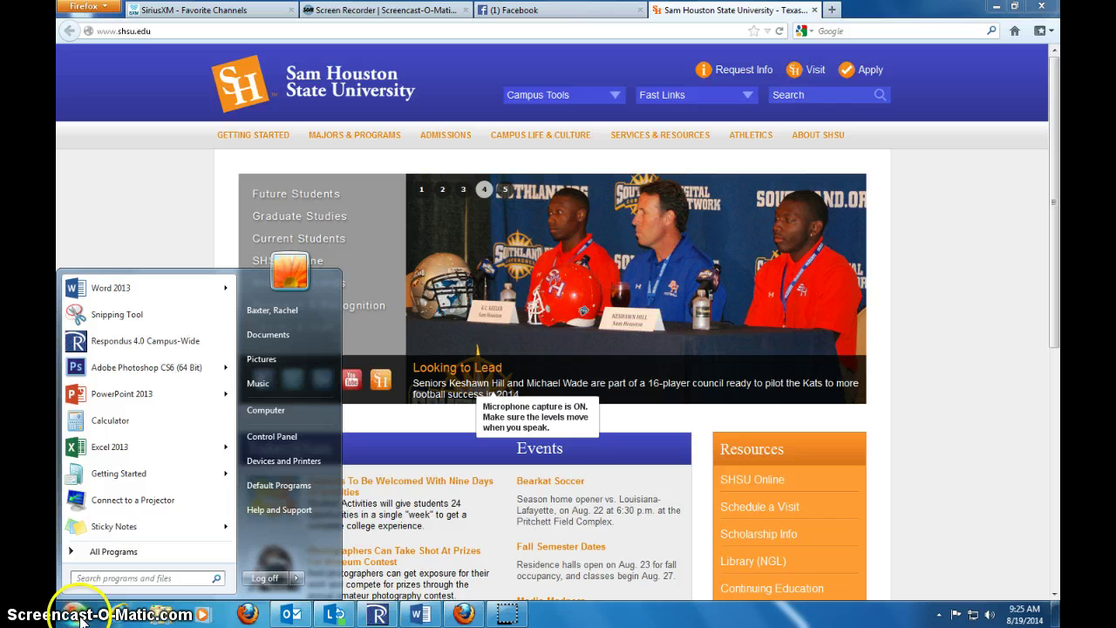
{"action": "left_click", "coordinate": [105, 553]}
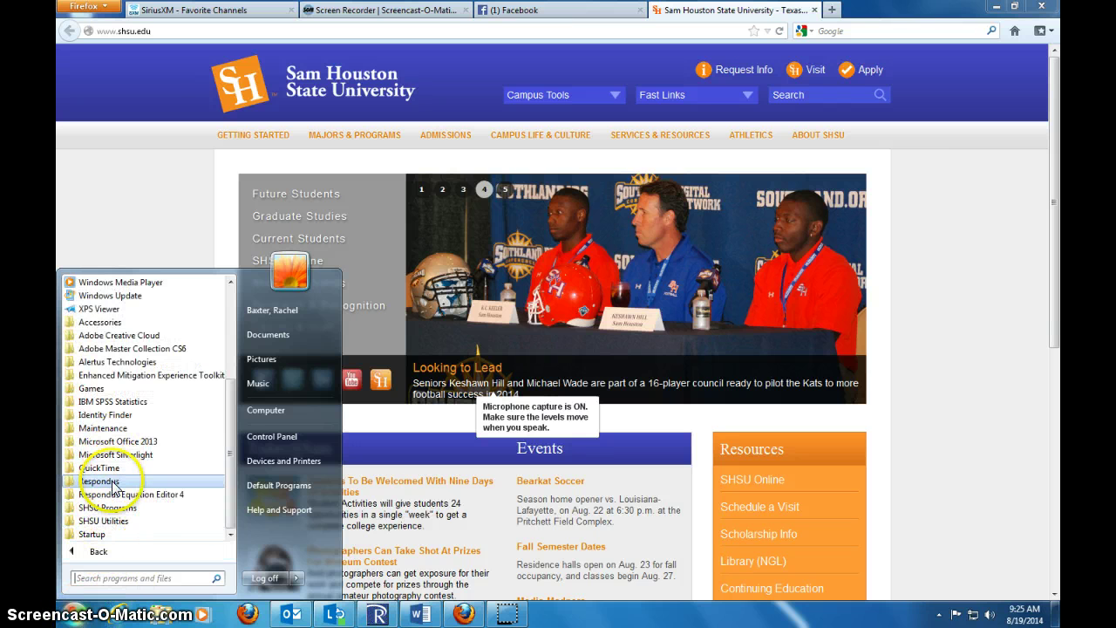
{"action": "left_click", "coordinate": [100, 482]}
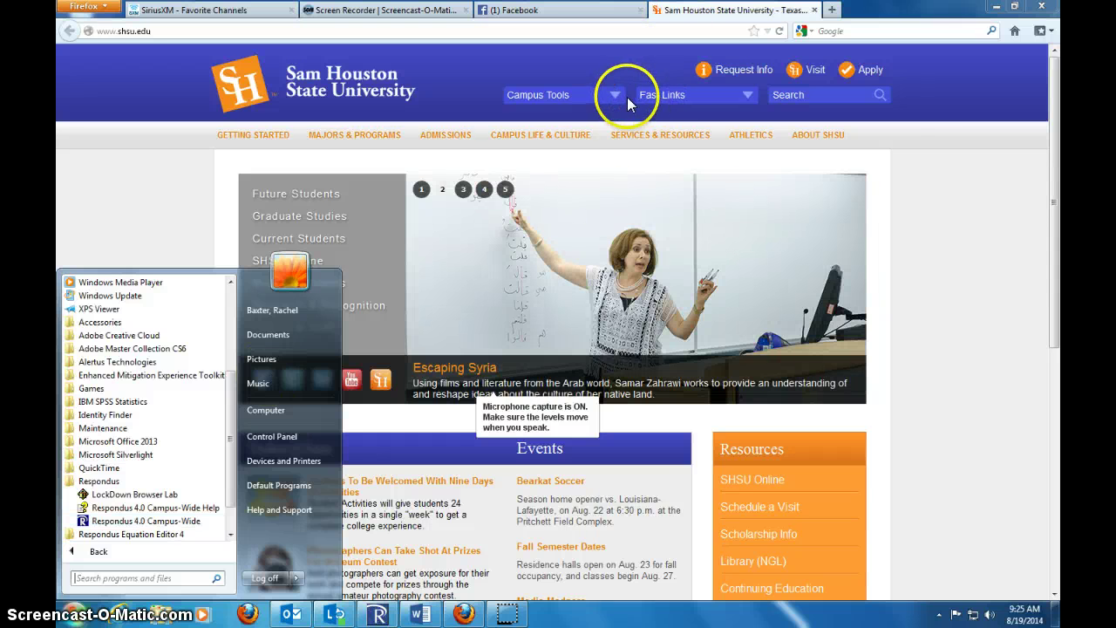
Step: Open Blackboard from the SHSU Campus Tools dropdown and go to its Faculty Central tab
{"action": "left_click", "coordinate": [621, 99]}
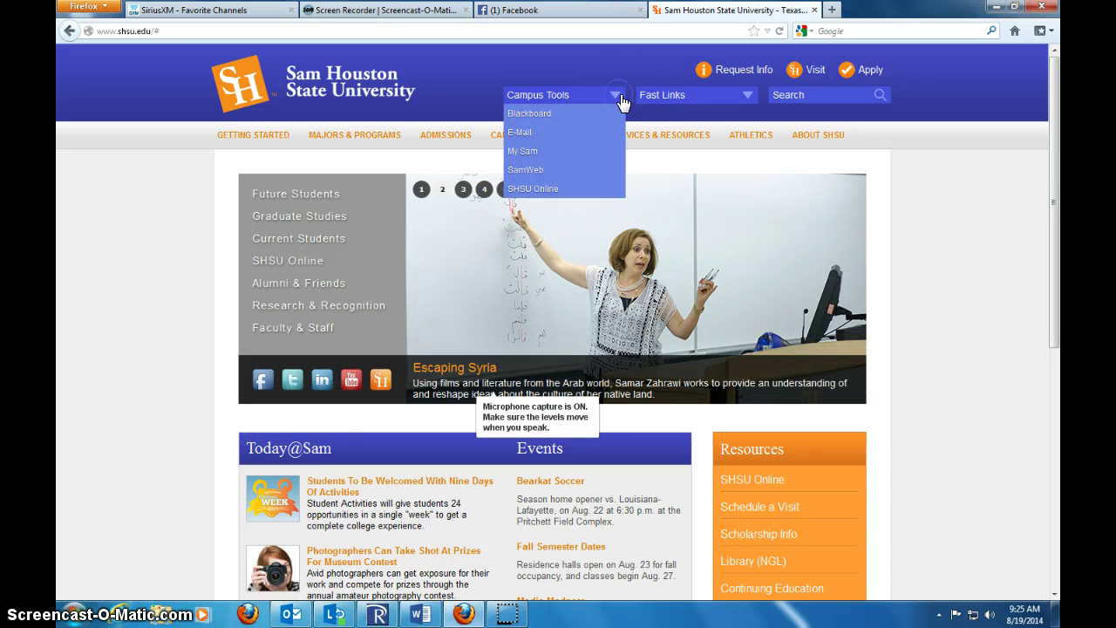
{"action": "left_click", "coordinate": [578, 115]}
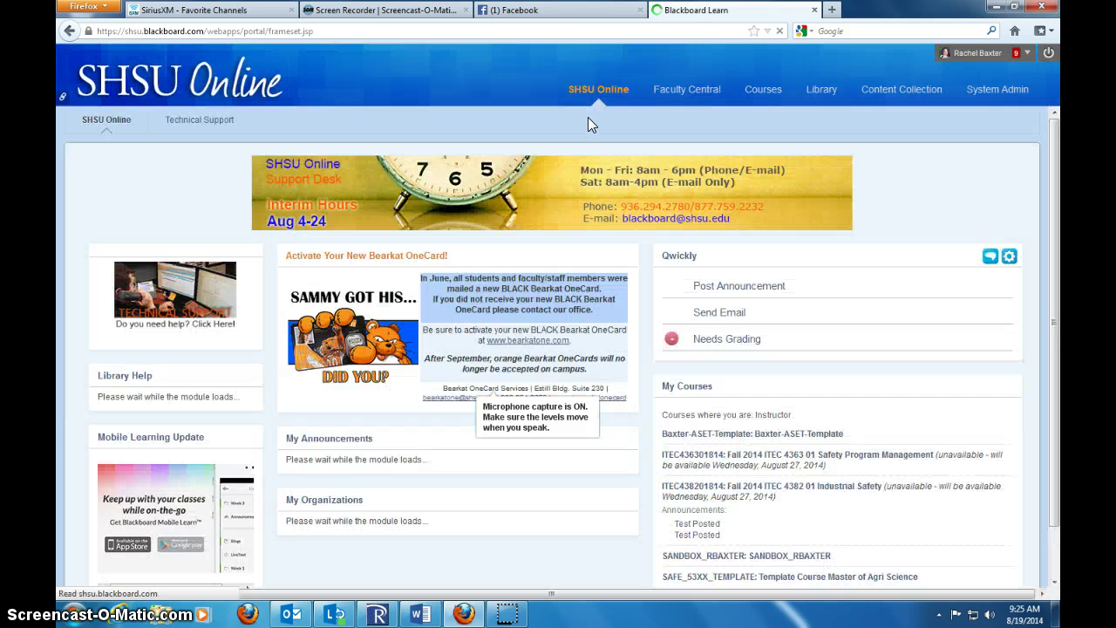
{"action": "left_click", "coordinate": [957, 54]}
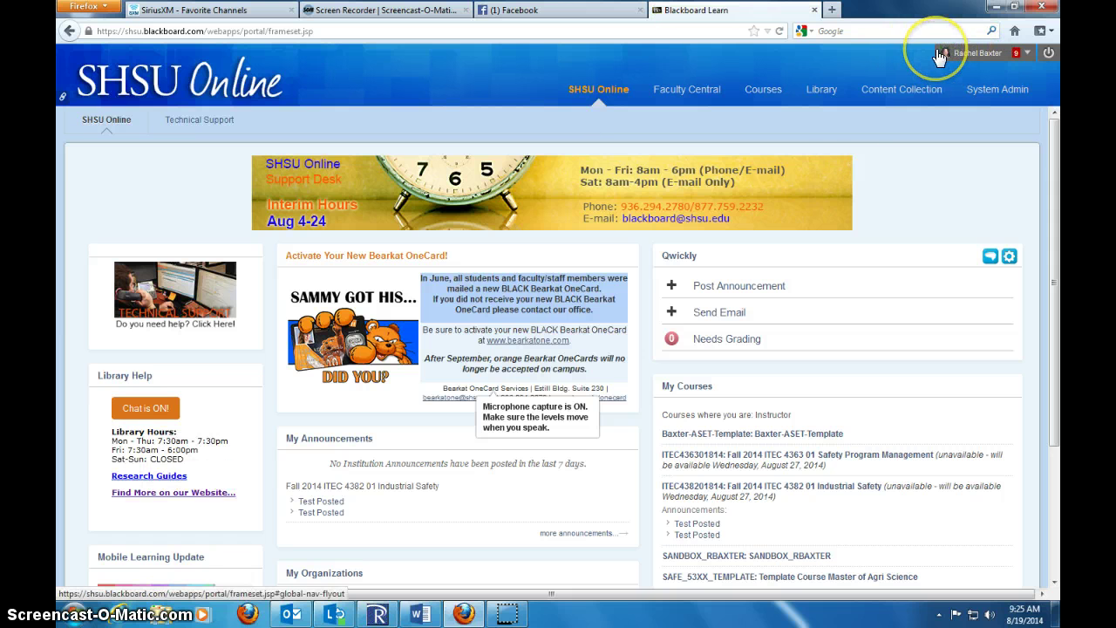
{"action": "left_click", "coordinate": [684, 96]}
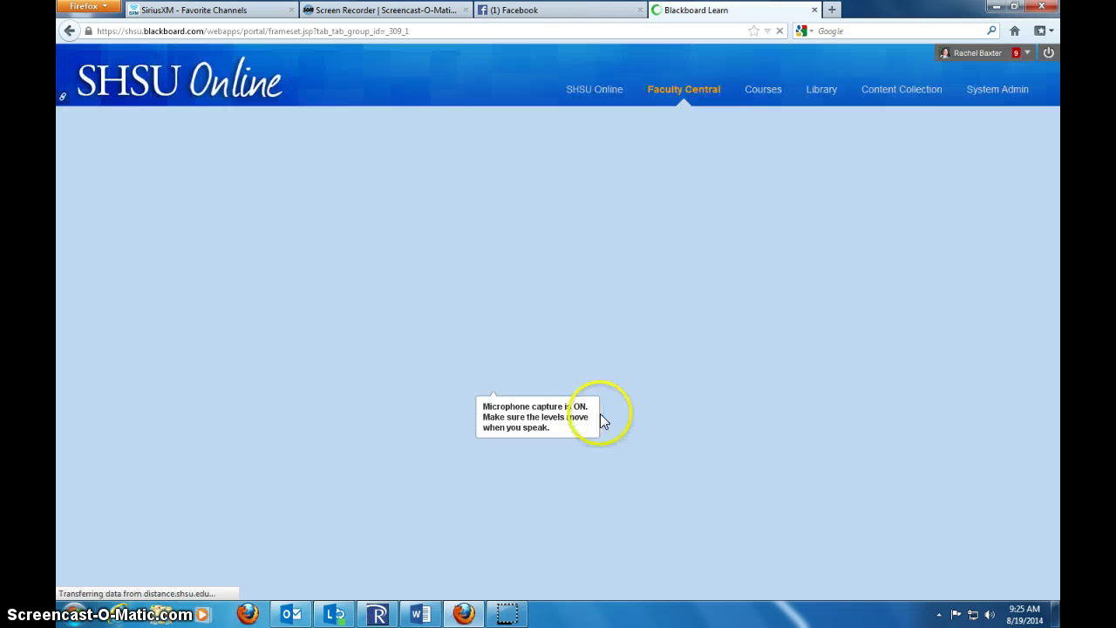
Step: Open the For Faculty link under Bb How-to Guides to reach Teaching Online with Blackboard
{"action": "scroll", "coordinate": [471, 402], "scroll_direction": "down", "scroll_amount": 3}
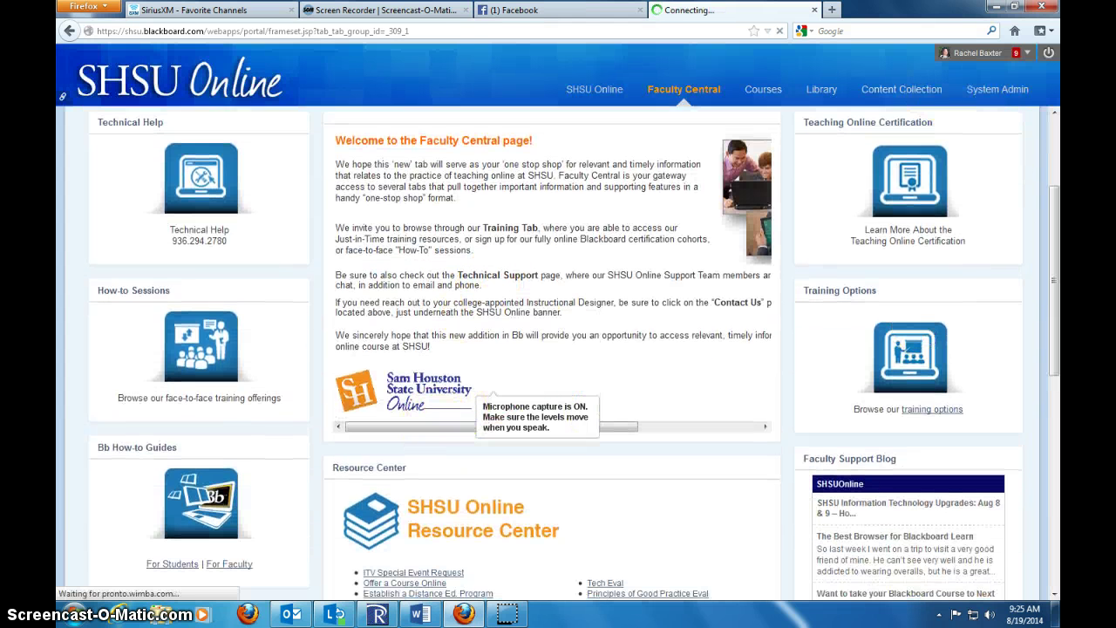
{"action": "scroll", "coordinate": [478, 290], "scroll_direction": "up", "scroll_amount": 1}
{"action": "scroll", "coordinate": [478, 291], "scroll_direction": "up", "scroll_amount": 2}
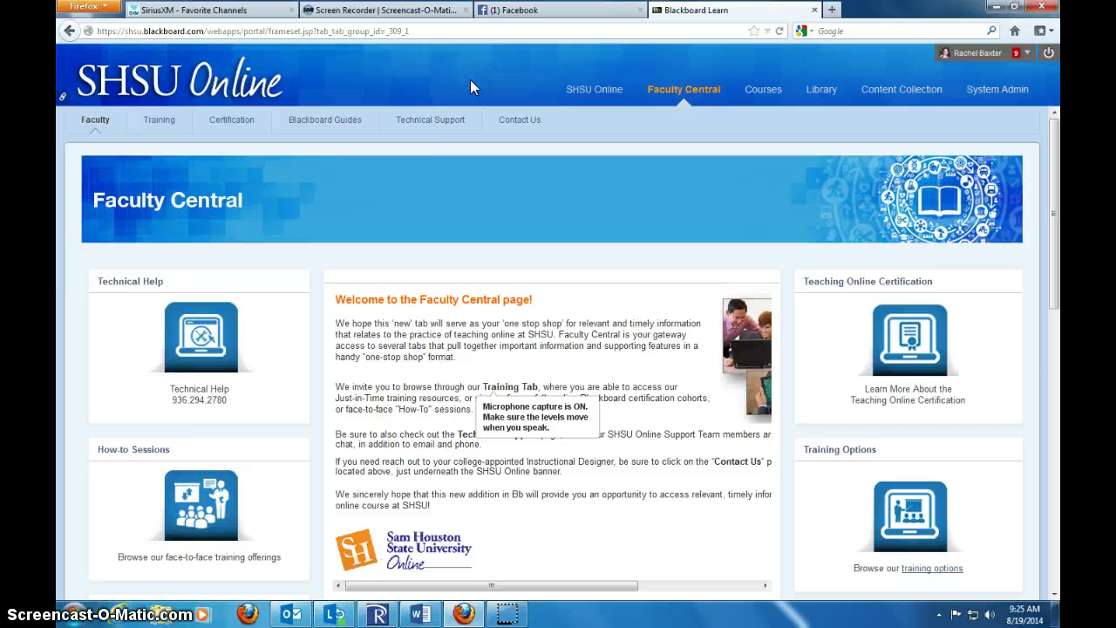
{"action": "scroll", "coordinate": [488, 122], "scroll_direction": "down", "scroll_amount": 3}
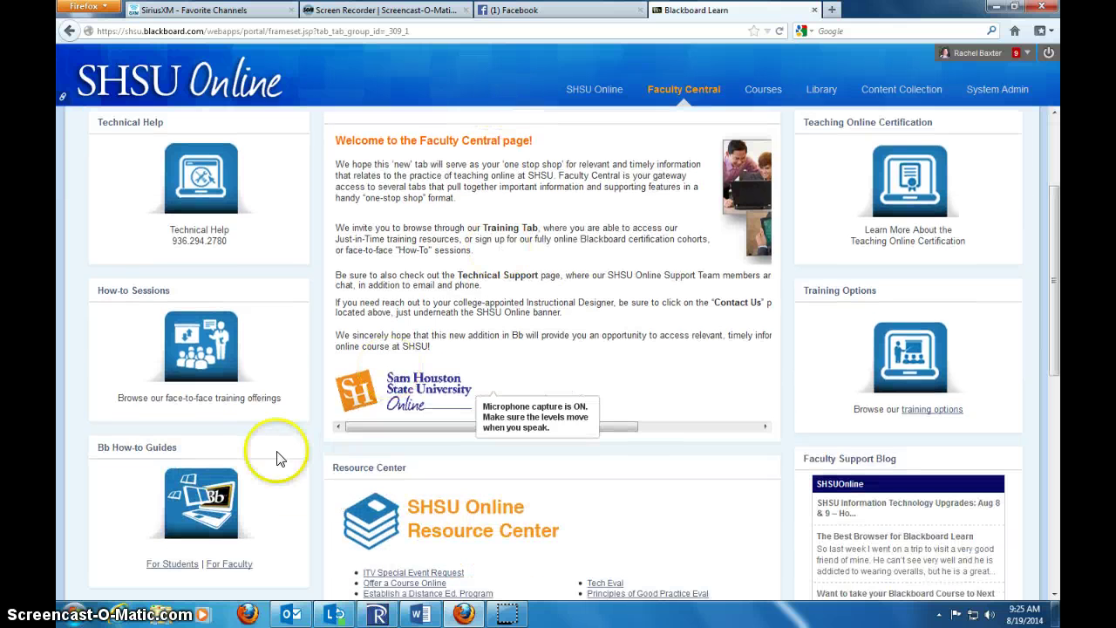
{"action": "scroll", "coordinate": [130, 479], "scroll_direction": "down", "scroll_amount": 2}
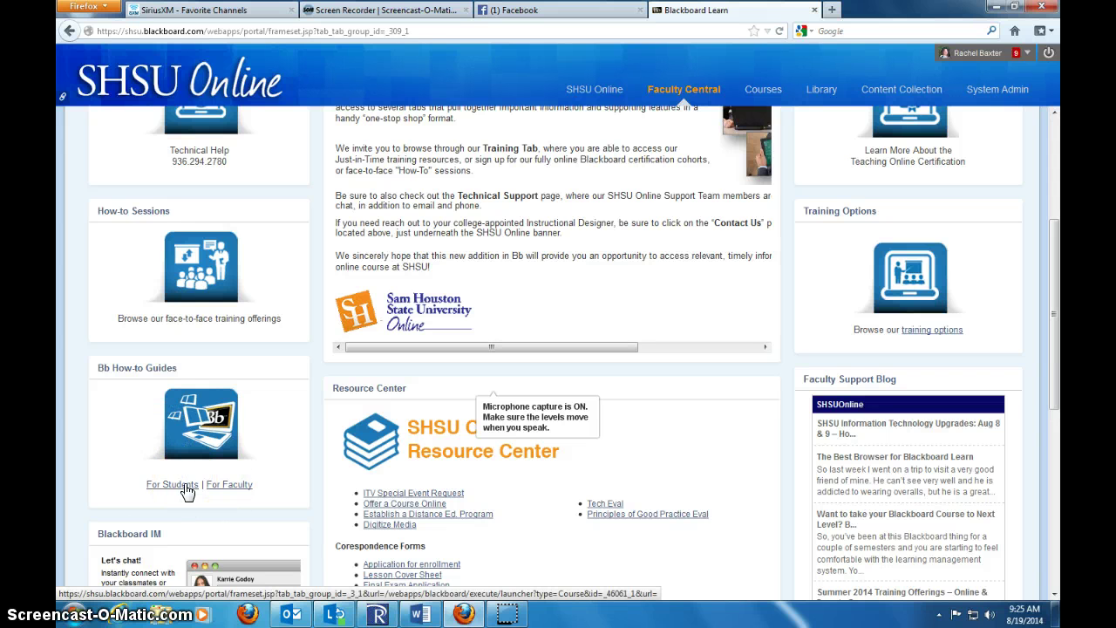
{"action": "left_click", "coordinate": [218, 491]}
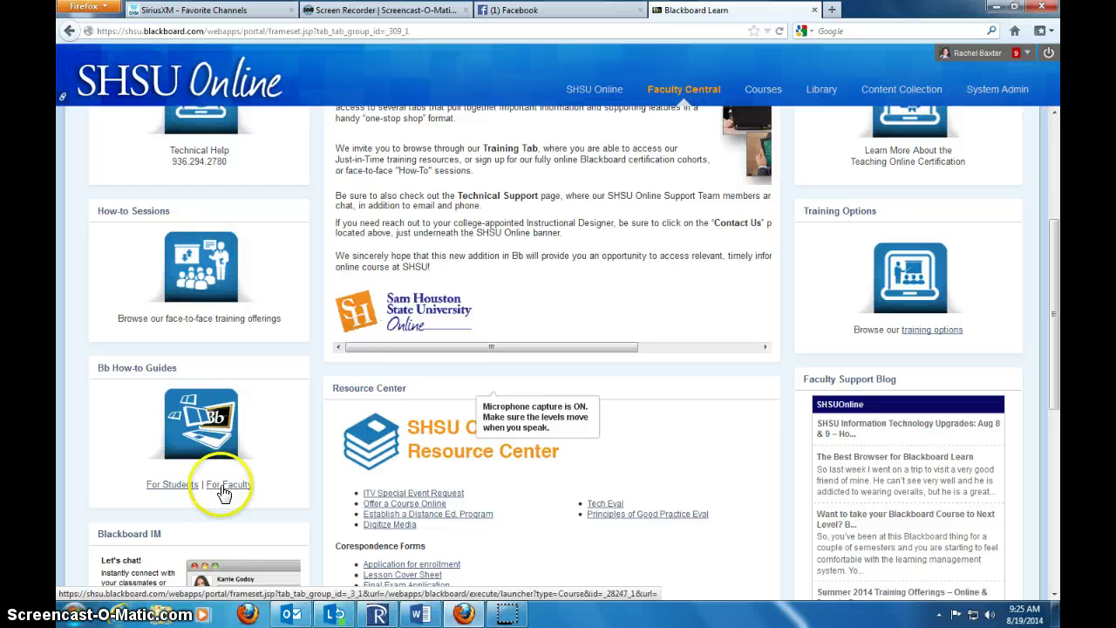
{"action": "left_click", "coordinate": [222, 488]}
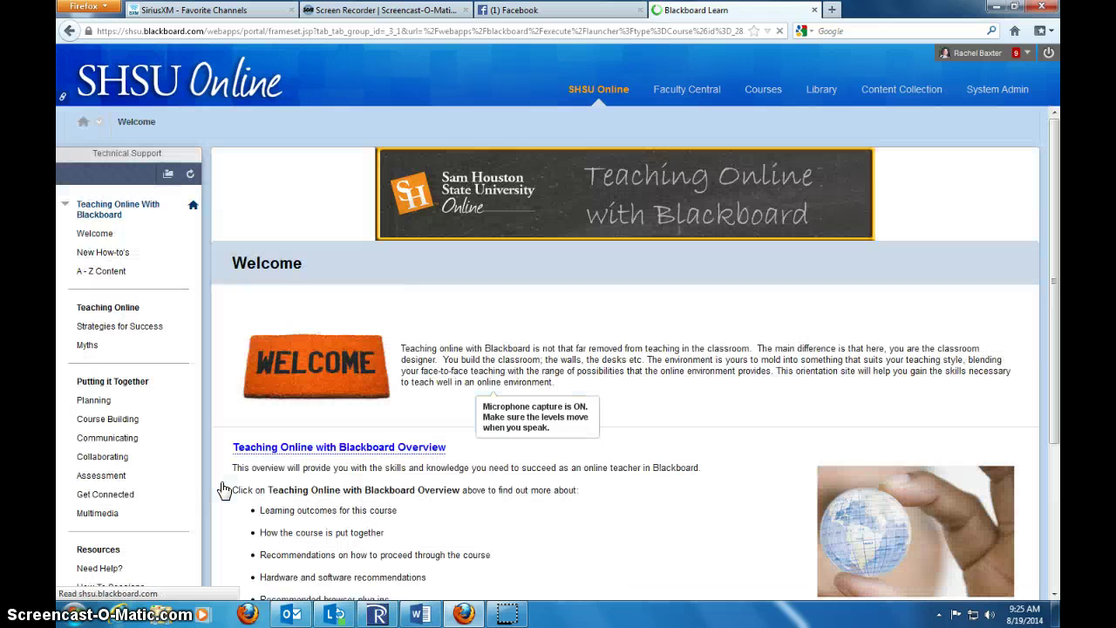
Step: Open the Assessment section of the faculty how-to guide
{"action": "left_click", "coordinate": [206, 487]}
{"action": "left_click", "coordinate": [100, 480]}
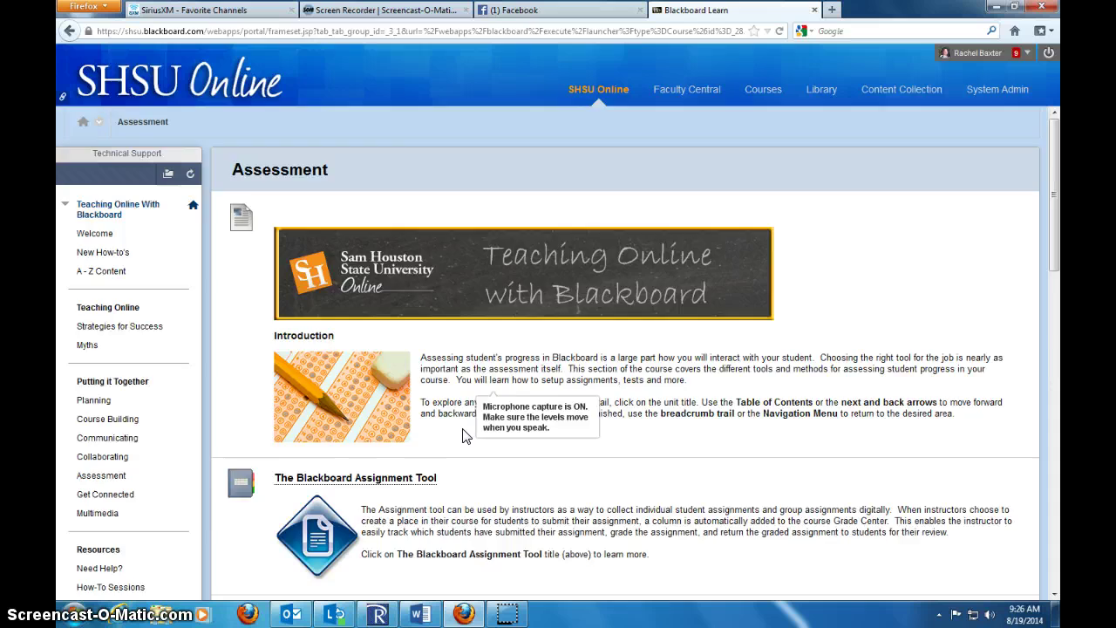
{"action": "scroll", "coordinate": [462, 437], "scroll_direction": "down", "scroll_amount": 3}
{"action": "scroll", "coordinate": [462, 437], "scroll_direction": "down", "scroll_amount": 10}
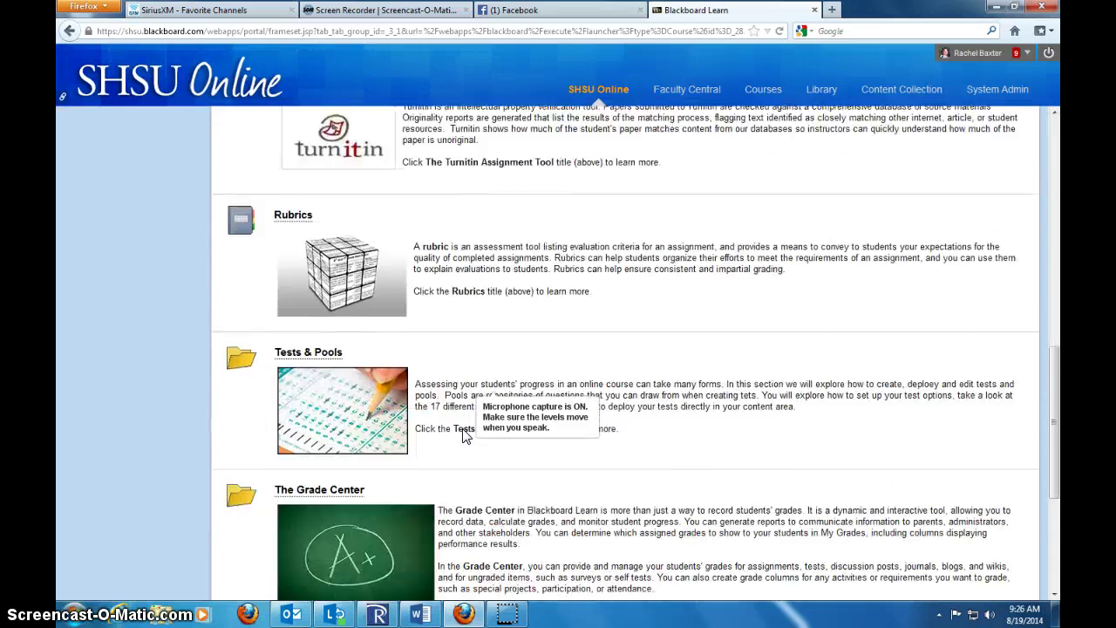
{"action": "scroll", "coordinate": [462, 436], "scroll_direction": "down", "scroll_amount": 4}
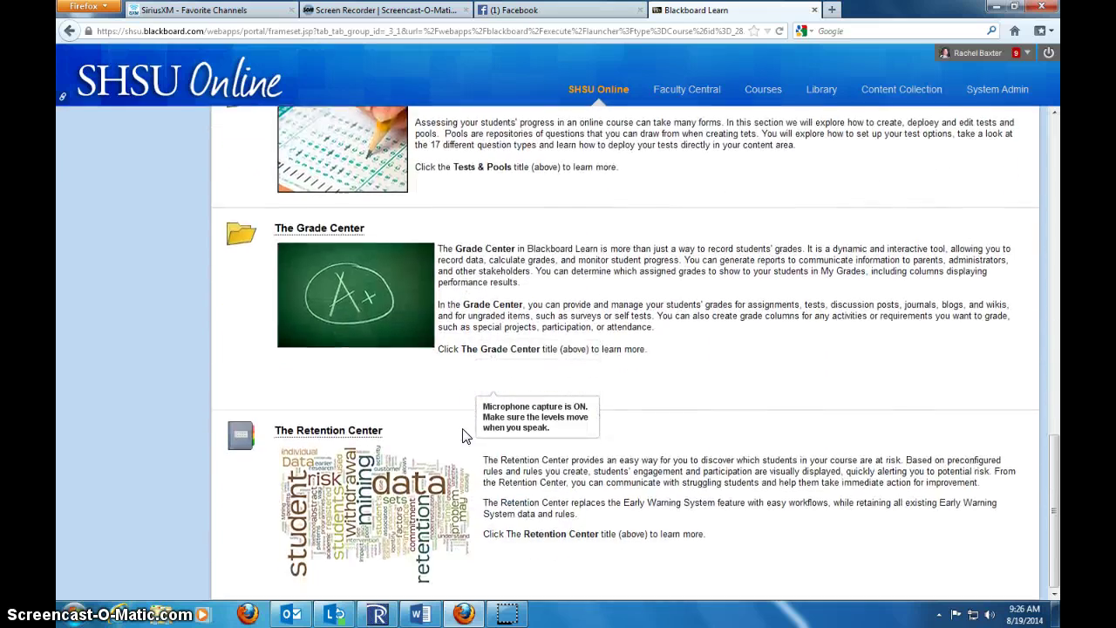
{"action": "scroll", "coordinate": [463, 436], "scroll_direction": "up", "scroll_amount": 2}
{"action": "scroll", "coordinate": [462, 436], "scroll_direction": "up", "scroll_amount": 15}
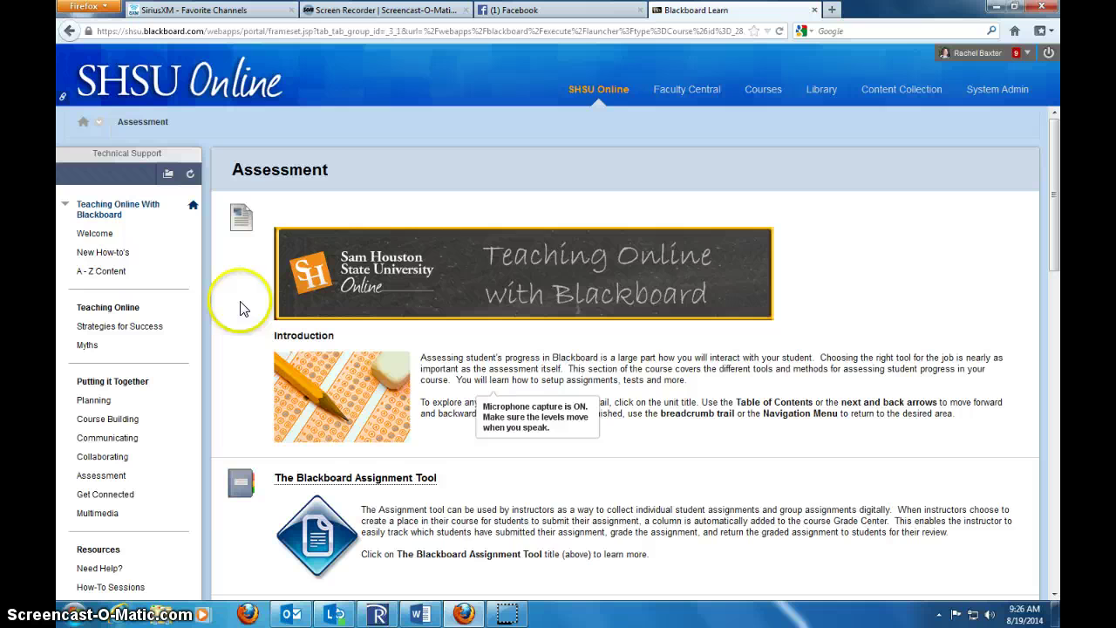
Step: Open the Respondus guide from the A - Z Content index under M - Z
{"action": "left_click", "coordinate": [96, 272]}
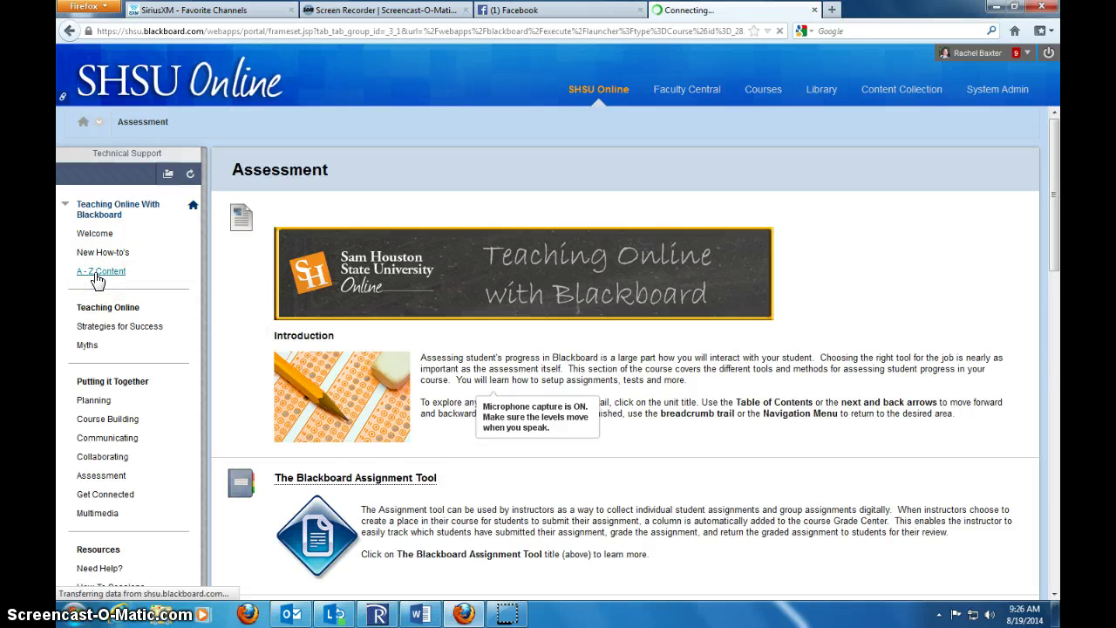
{"action": "left_click", "coordinate": [279, 276]}
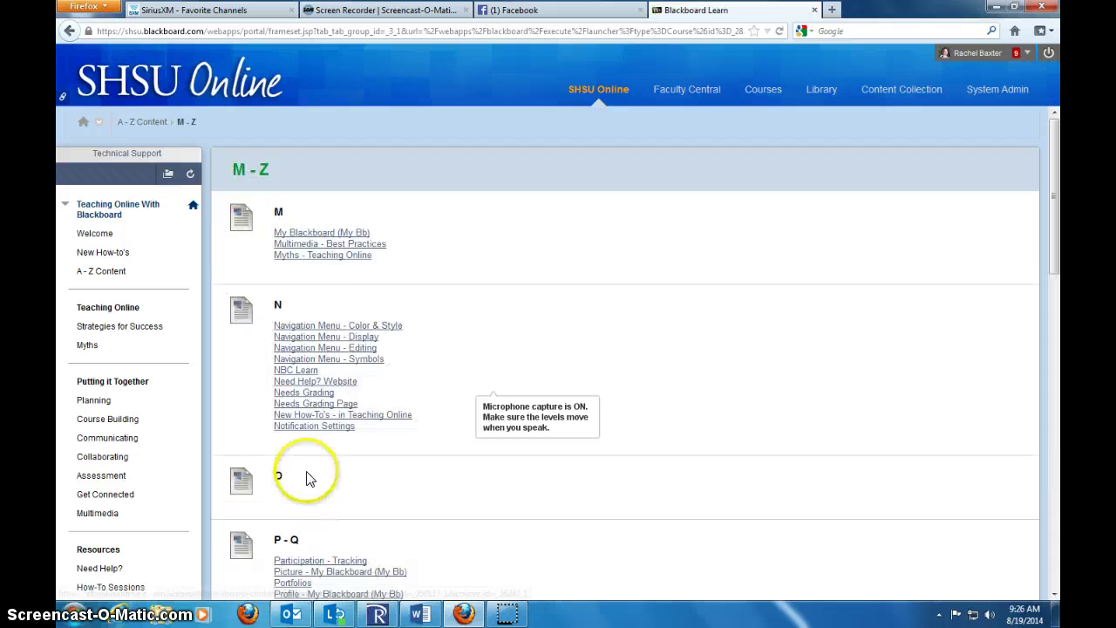
{"action": "scroll", "coordinate": [301, 462], "scroll_direction": "down", "scroll_amount": 5}
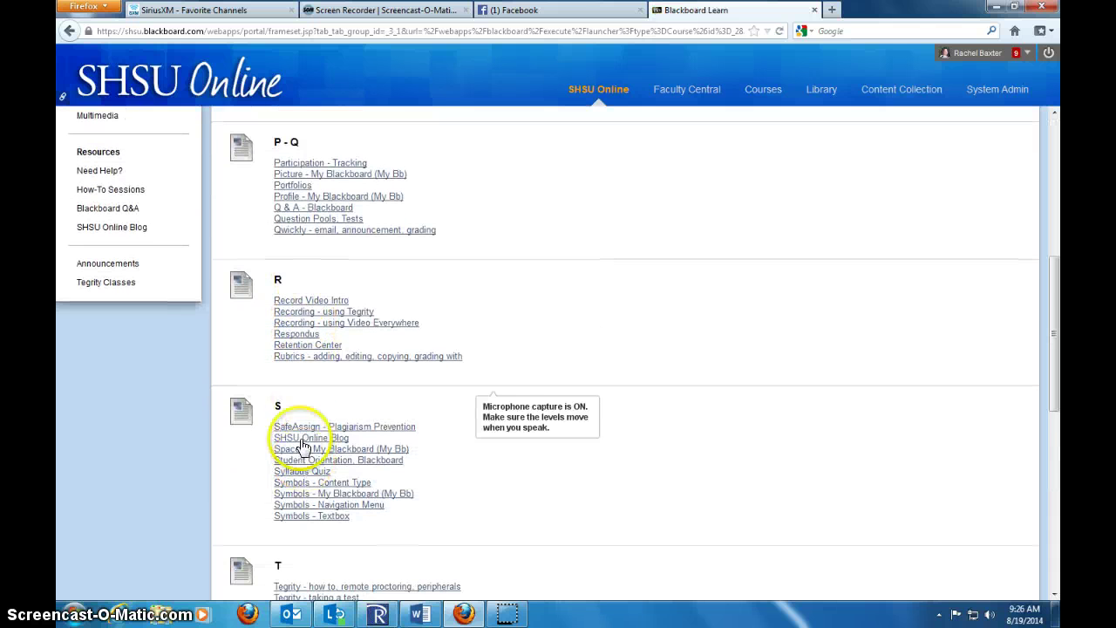
{"action": "left_click", "coordinate": [301, 335]}
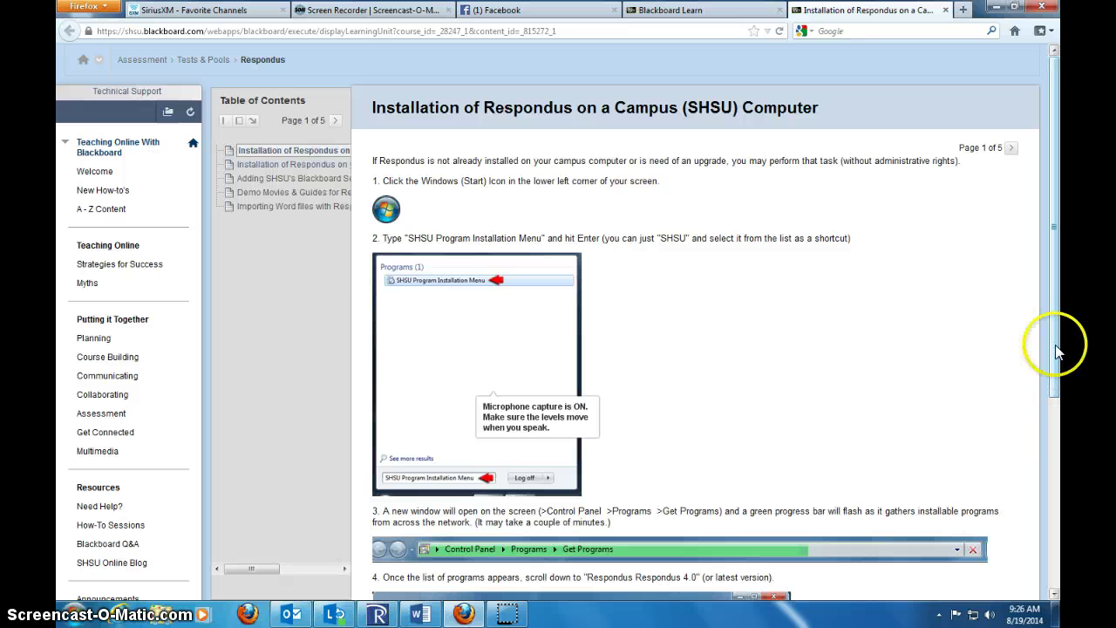
Step: Move through the campus and own-computer install pages to page 3 of 5, adding SHSU's Blackboard server
{"action": "left_click_drag", "start_coordinate": [1055, 337], "coordinate": [1060, 142]}
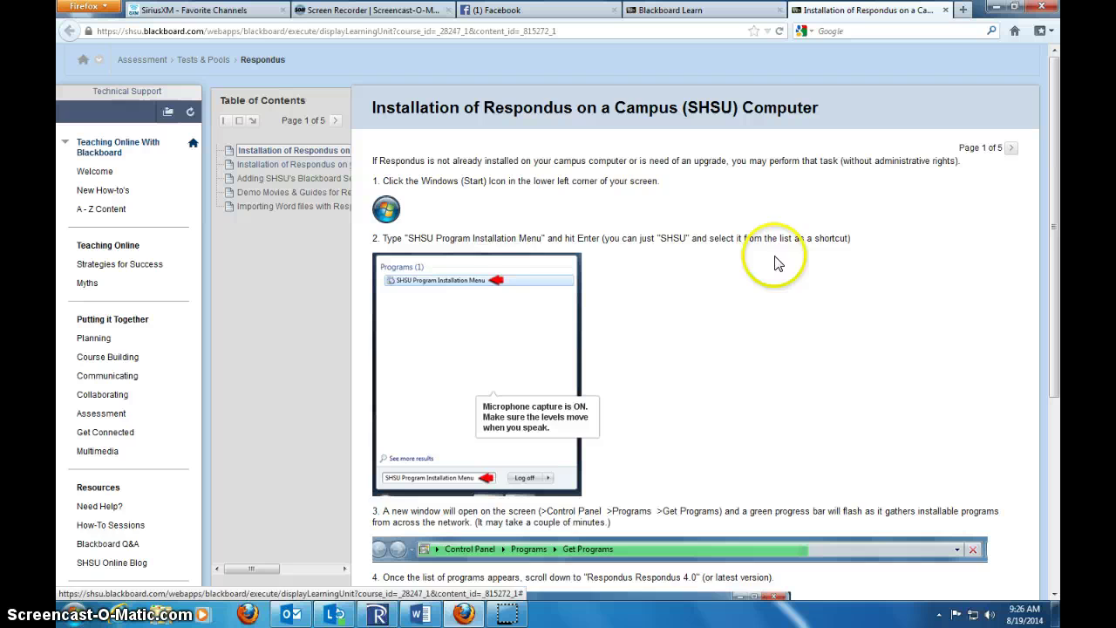
{"action": "scroll", "coordinate": [776, 262], "scroll_direction": "down", "scroll_amount": 4}
{"action": "scroll", "coordinate": [776, 261], "scroll_direction": "up", "scroll_amount": 3}
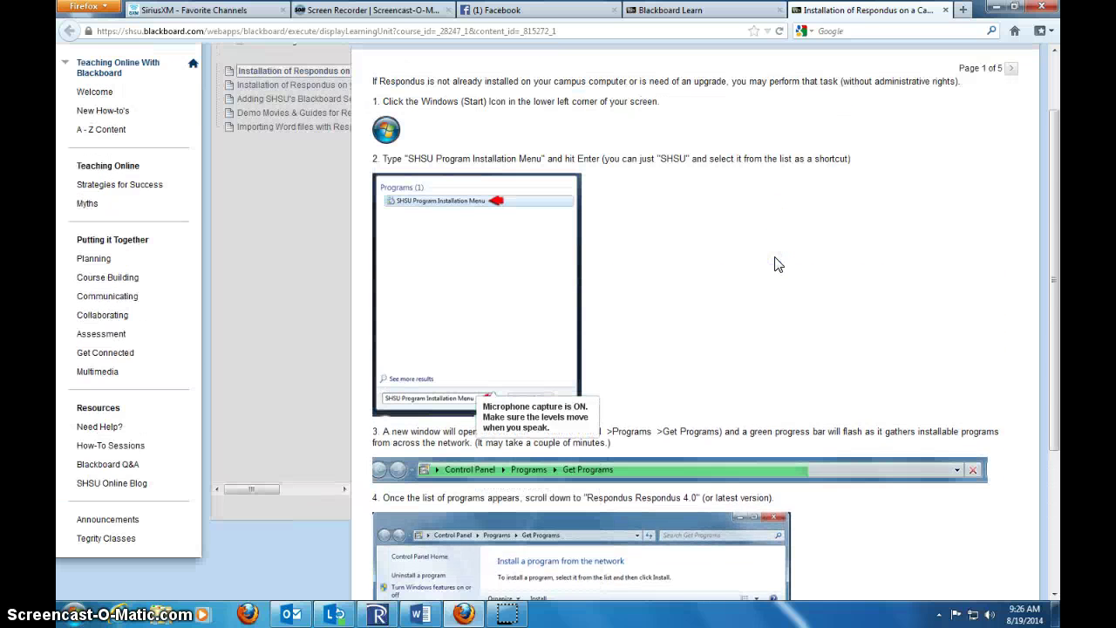
{"action": "left_click", "coordinate": [312, 85]}
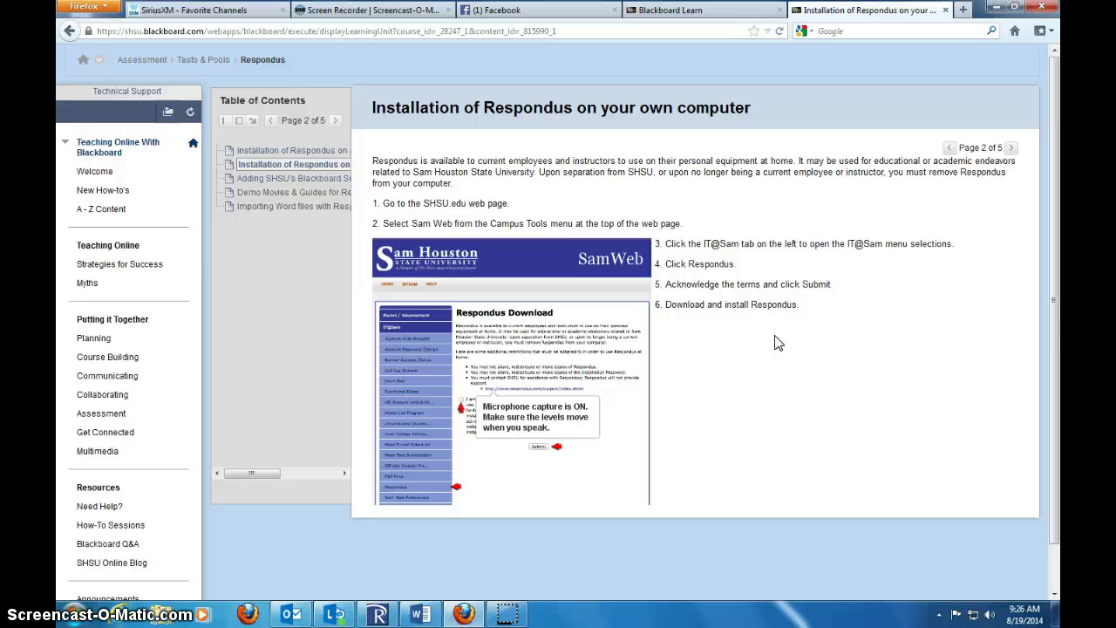
{"action": "scroll", "coordinate": [773, 341], "scroll_direction": "down", "scroll_amount": 1}
{"action": "scroll", "coordinate": [775, 341], "scroll_direction": "up", "scroll_amount": 1}
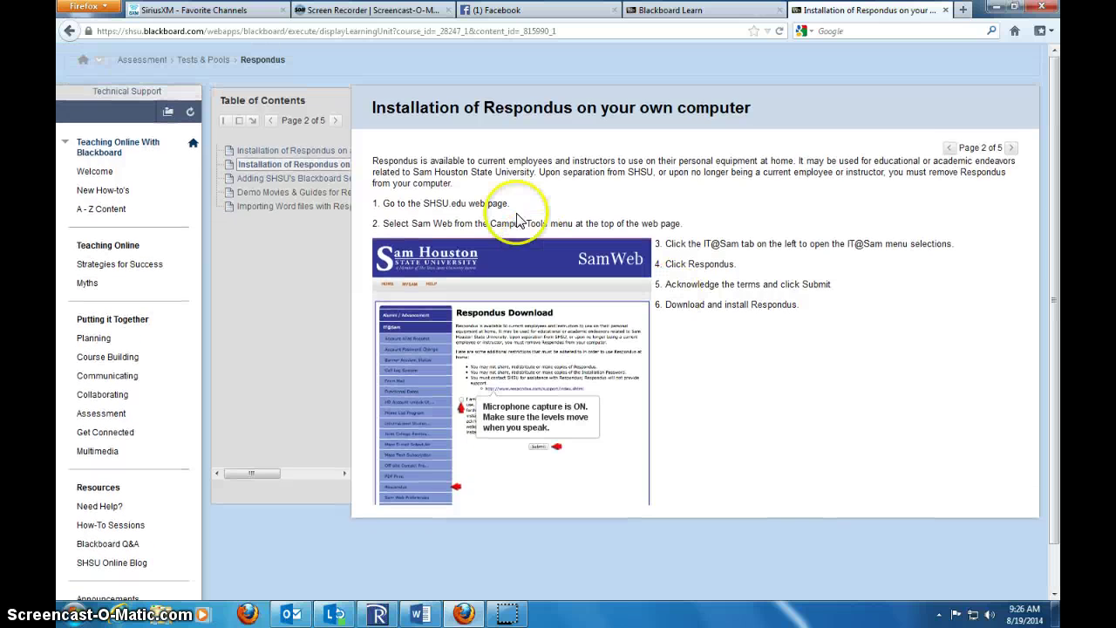
{"action": "left_click", "coordinate": [275, 150]}
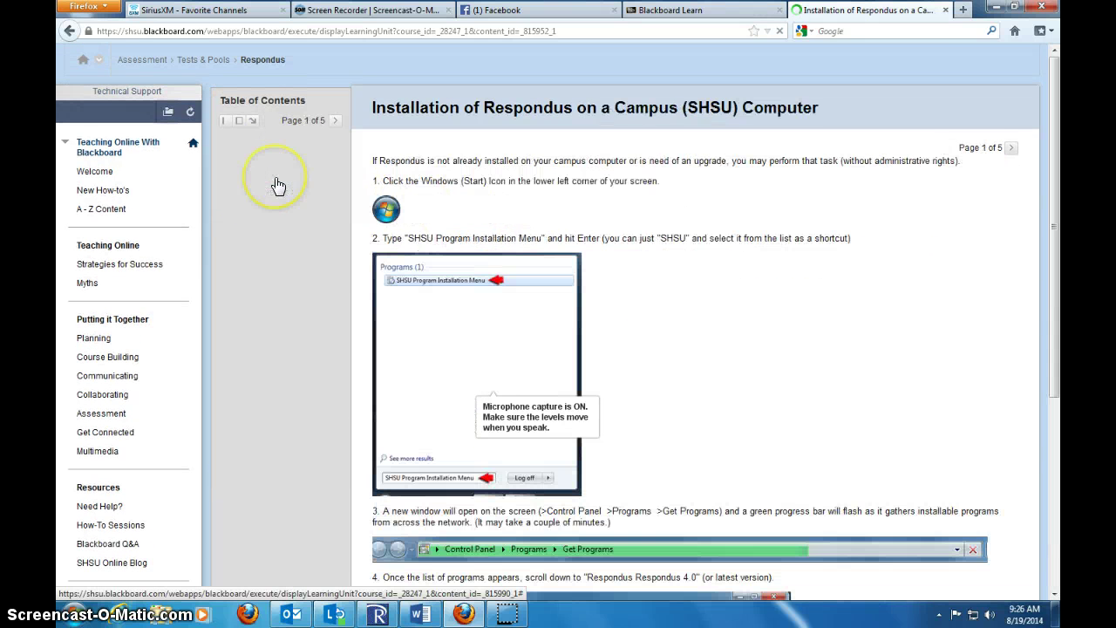
{"action": "left_click", "coordinate": [272, 174]}
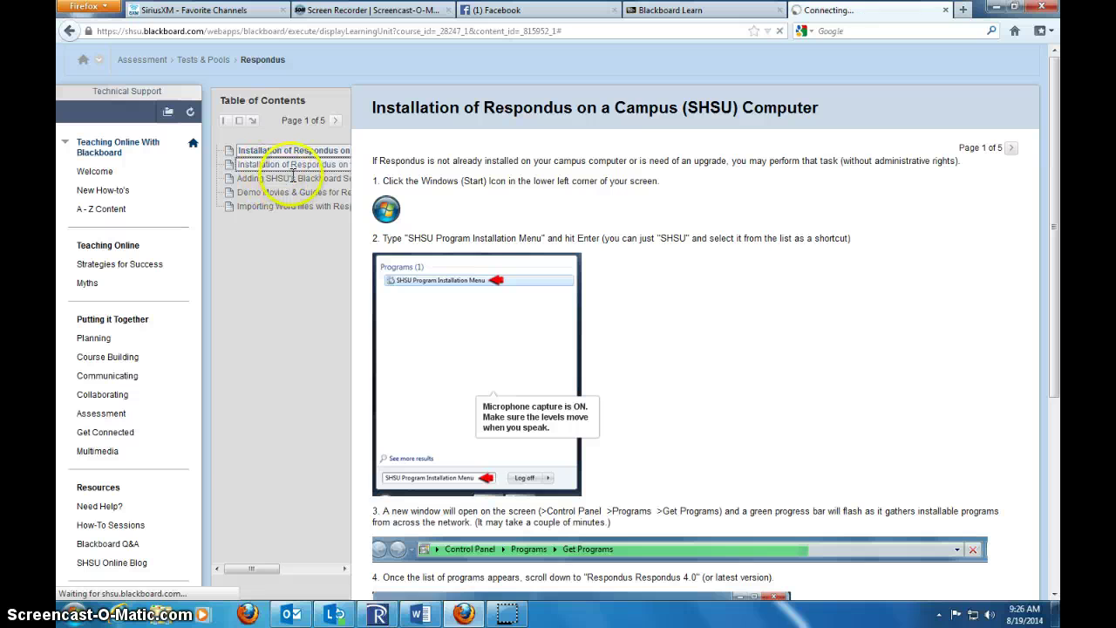
{"action": "left_click", "coordinate": [260, 181]}
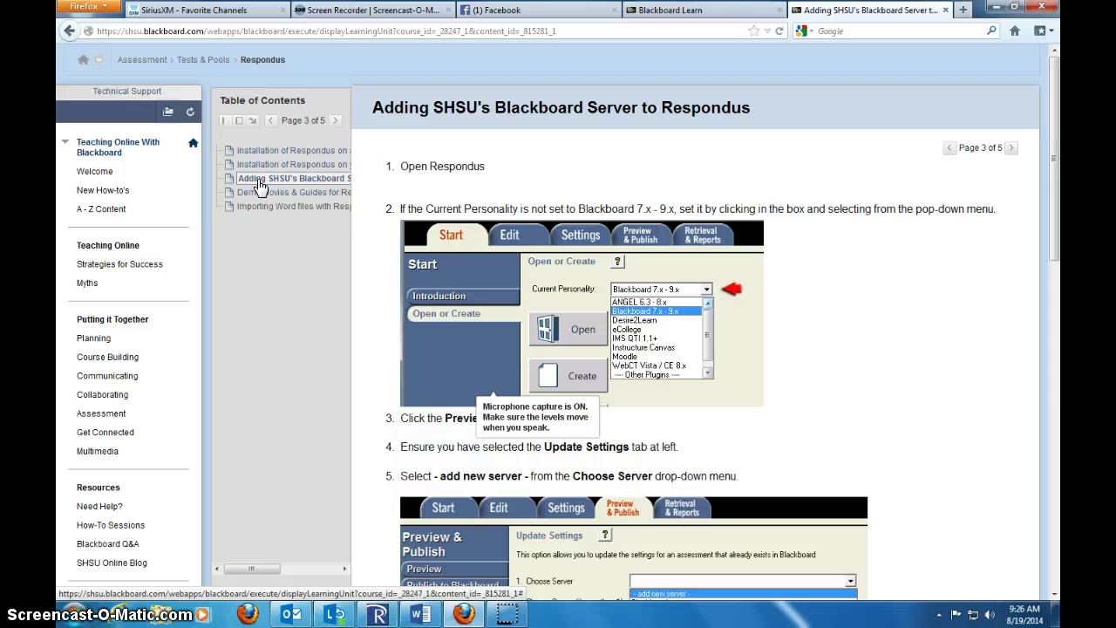
Step: Open the Demo Movies & Guides page and close the Respondus 4 Videos tab it launched
{"action": "scroll", "coordinate": [881, 410], "scroll_direction": "down", "scroll_amount": 5}
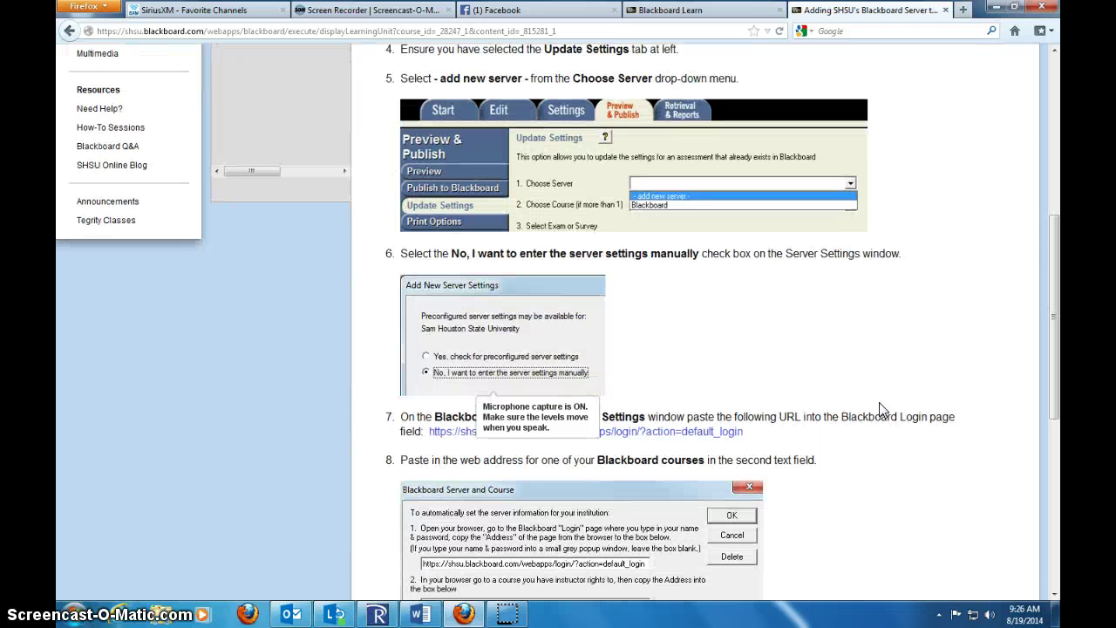
{"action": "scroll", "coordinate": [881, 410], "scroll_direction": "up", "scroll_amount": 4}
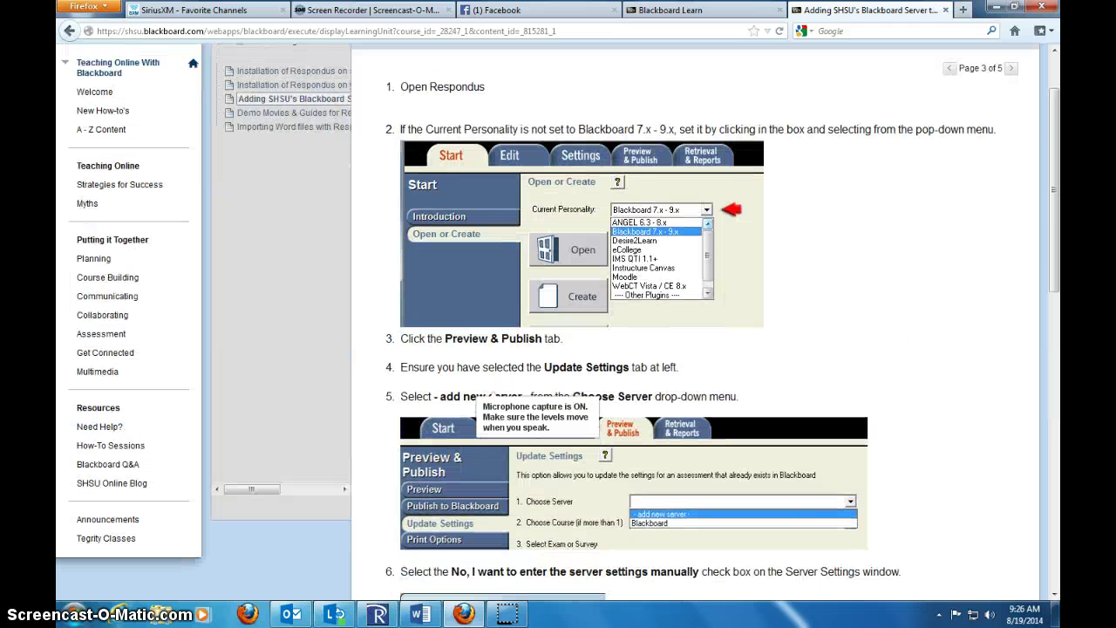
{"action": "left_click", "coordinate": [292, 113]}
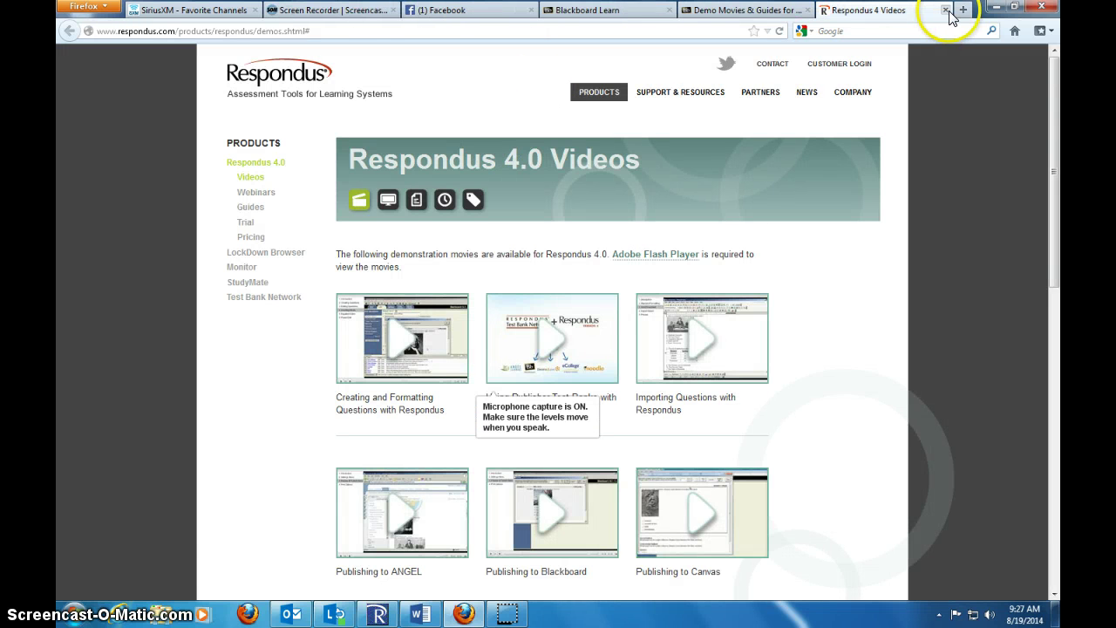
{"action": "left_click", "coordinate": [946, 11]}
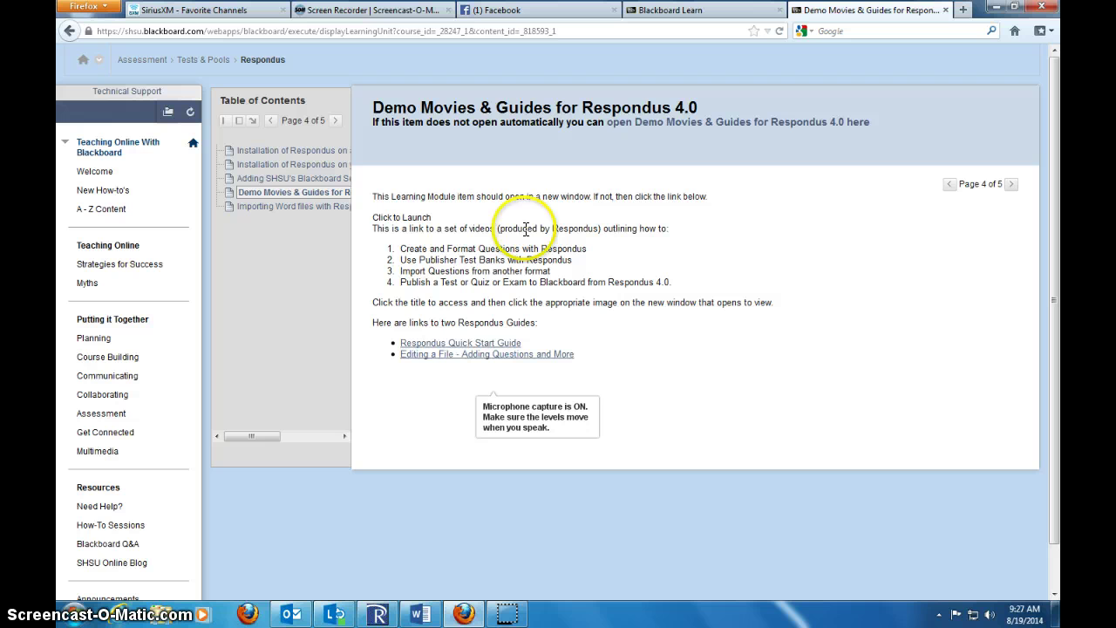
Step: Open page 5 of 5, Importing Word files, showing the Respondus-DOCX-Sample-File.docx attachment
{"action": "left_click", "coordinate": [314, 218]}
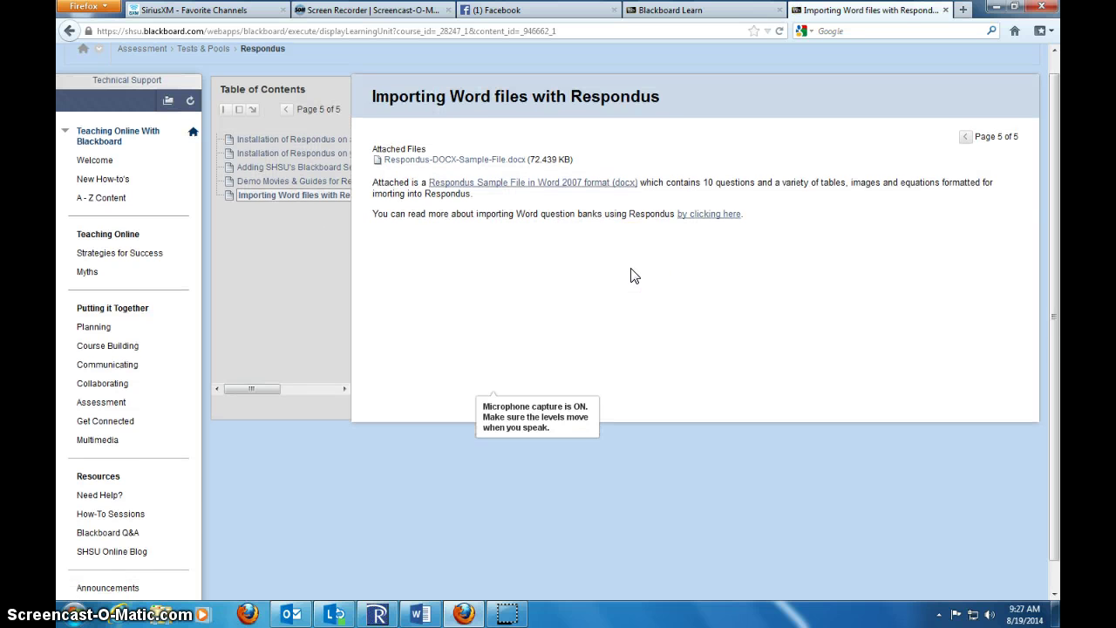
{"action": "scroll", "coordinate": [633, 274], "scroll_direction": "down", "scroll_amount": 1}
{"action": "scroll", "coordinate": [633, 274], "scroll_direction": "up", "scroll_amount": 1}
{"action": "left_click", "coordinate": [649, 266]}
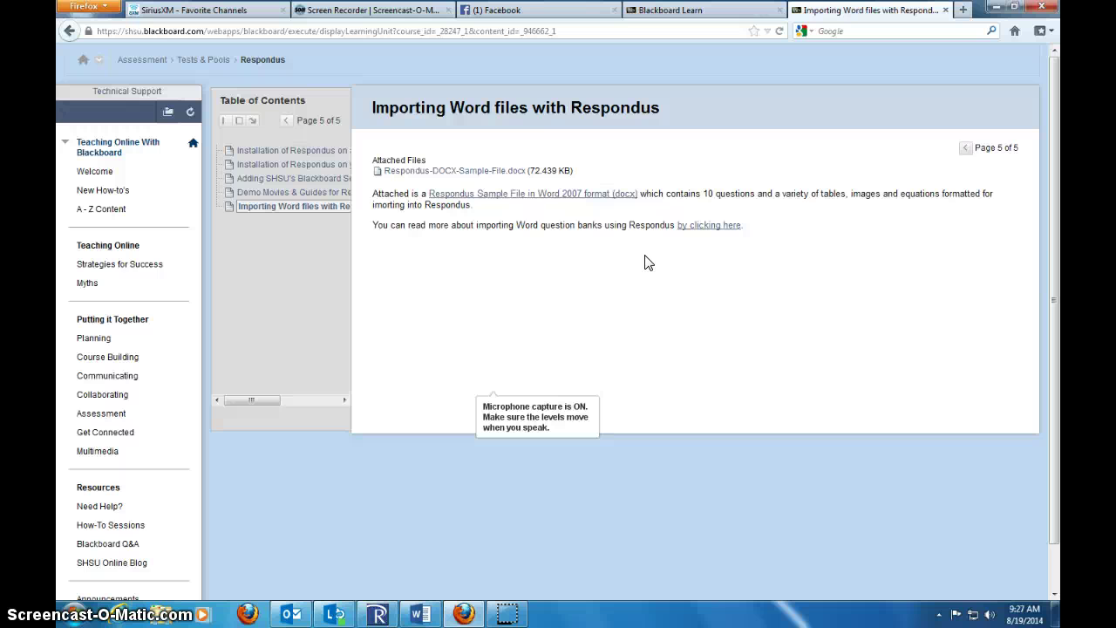
Step: Look through the SHSU Programs folder in the Start menu, then return to the own-computer installation page
{"action": "left_click", "coordinate": [25, 613]}
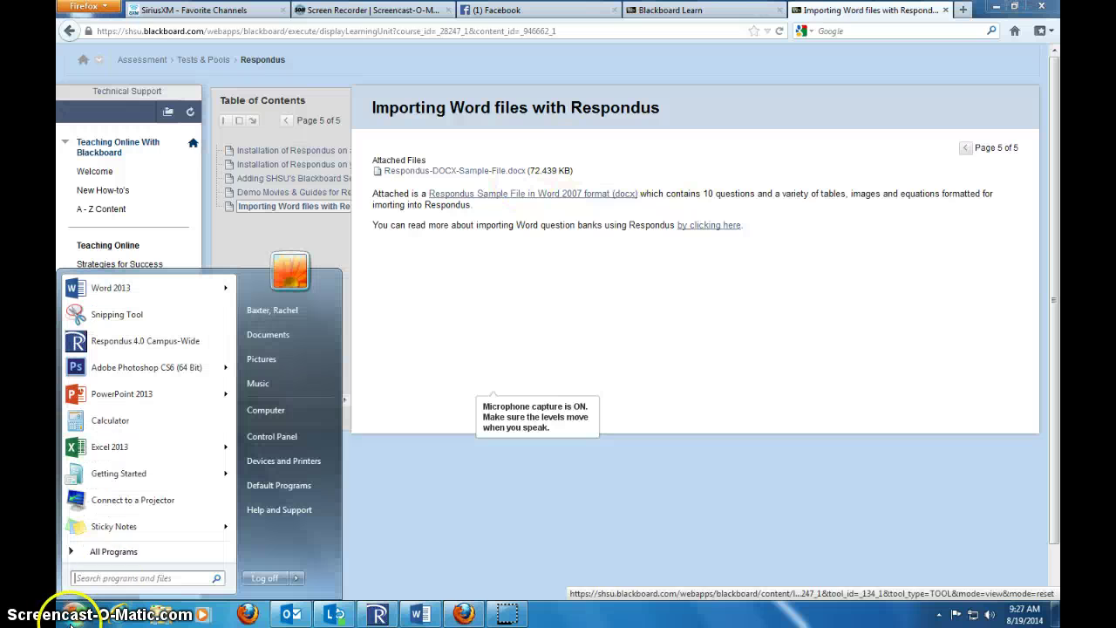
{"action": "left_click", "coordinate": [111, 554]}
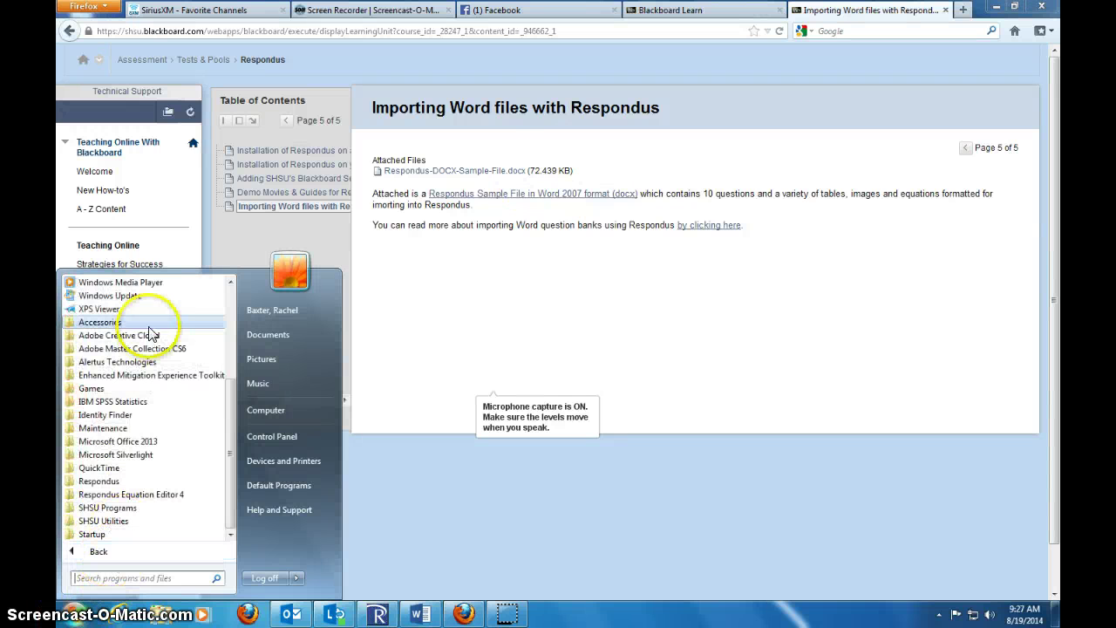
{"action": "left_click", "coordinate": [131, 513]}
{"action": "scroll", "coordinate": [160, 475], "scroll_direction": "down", "scroll_amount": 1}
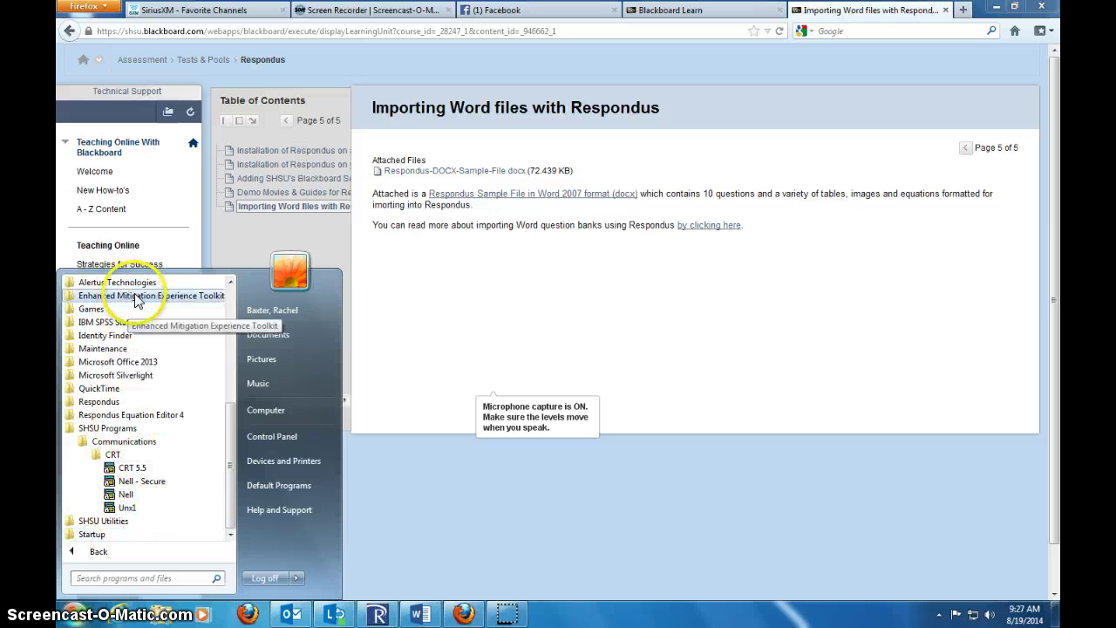
{"action": "left_click", "coordinate": [111, 429]}
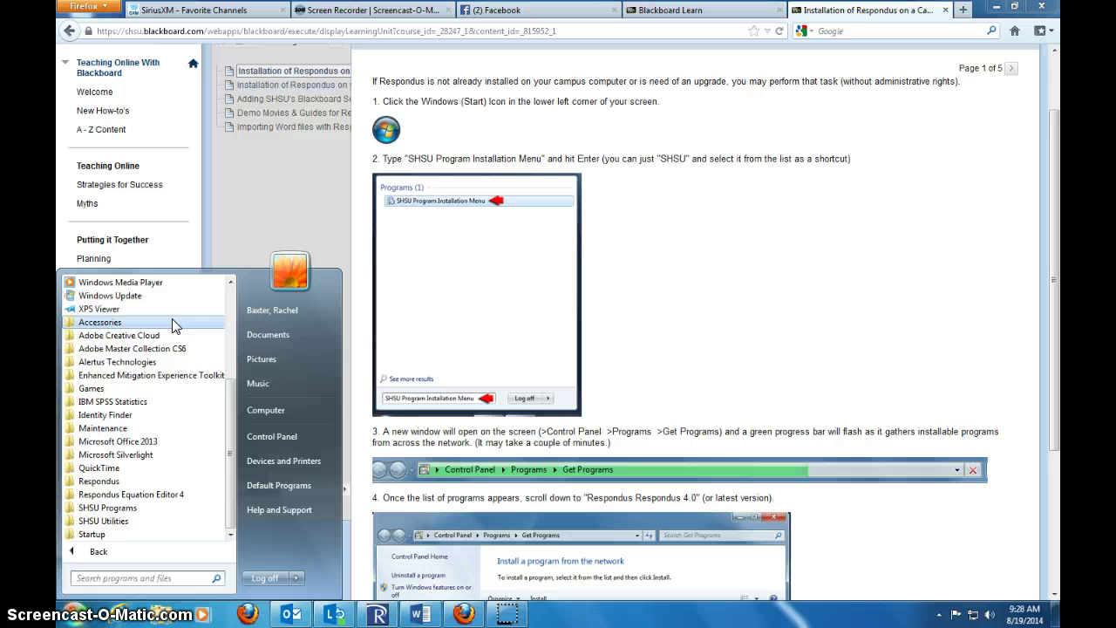
{"action": "left_click", "coordinate": [683, 322]}
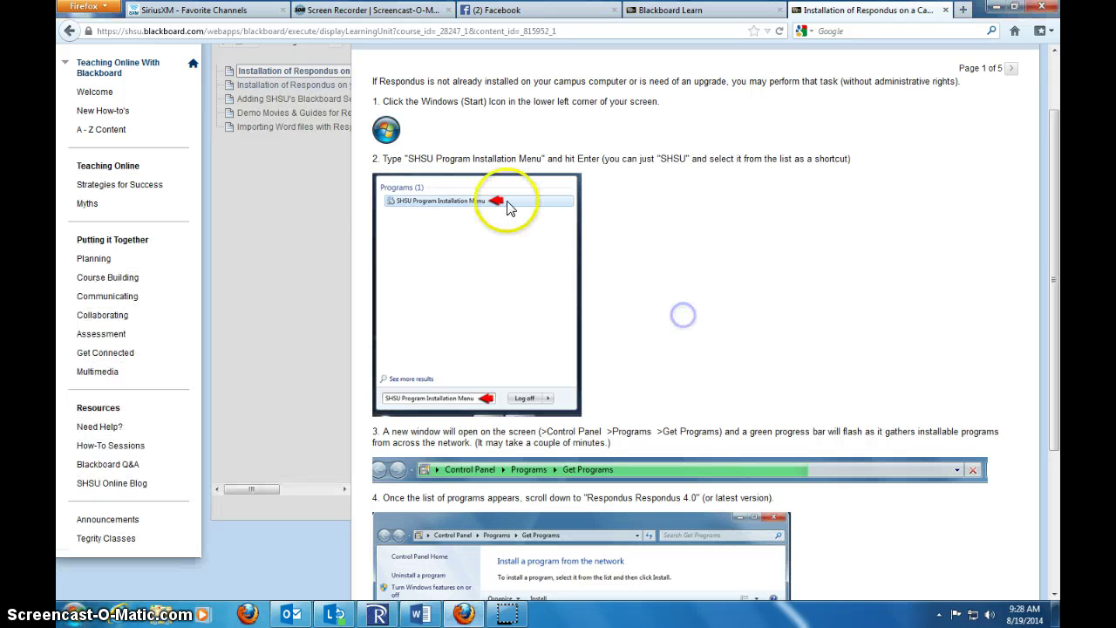
{"action": "left_click", "coordinate": [305, 85]}
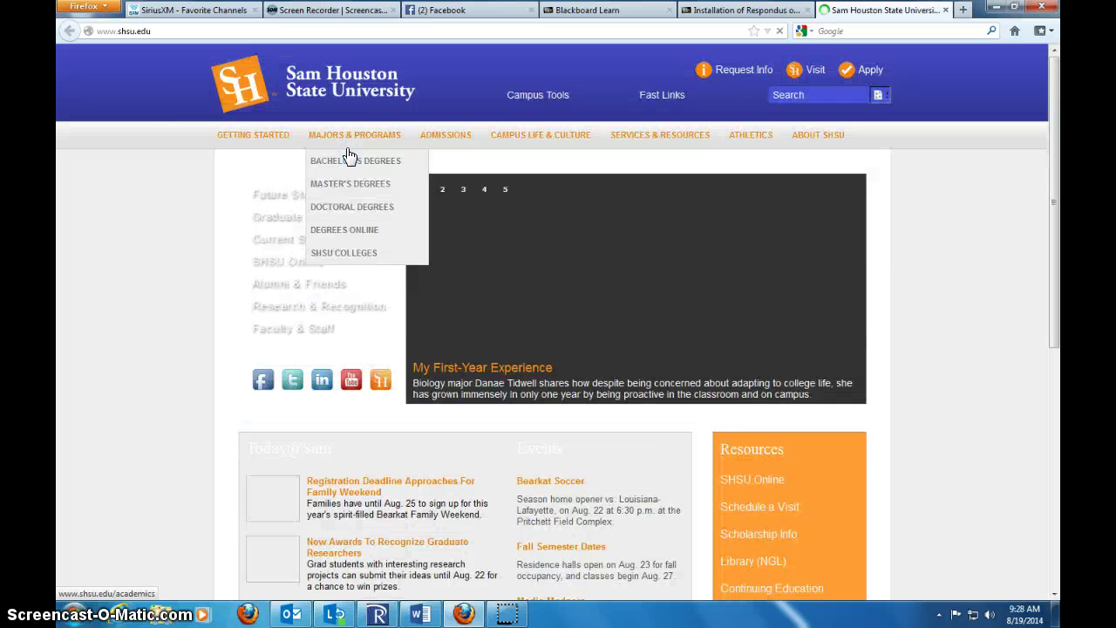
Step: Open SamWeb from the Campus Tools dropdown on shsu.edu
{"action": "mouse_move", "coordinate": [647, 155]}
{"action": "left_click", "coordinate": [616, 98]}
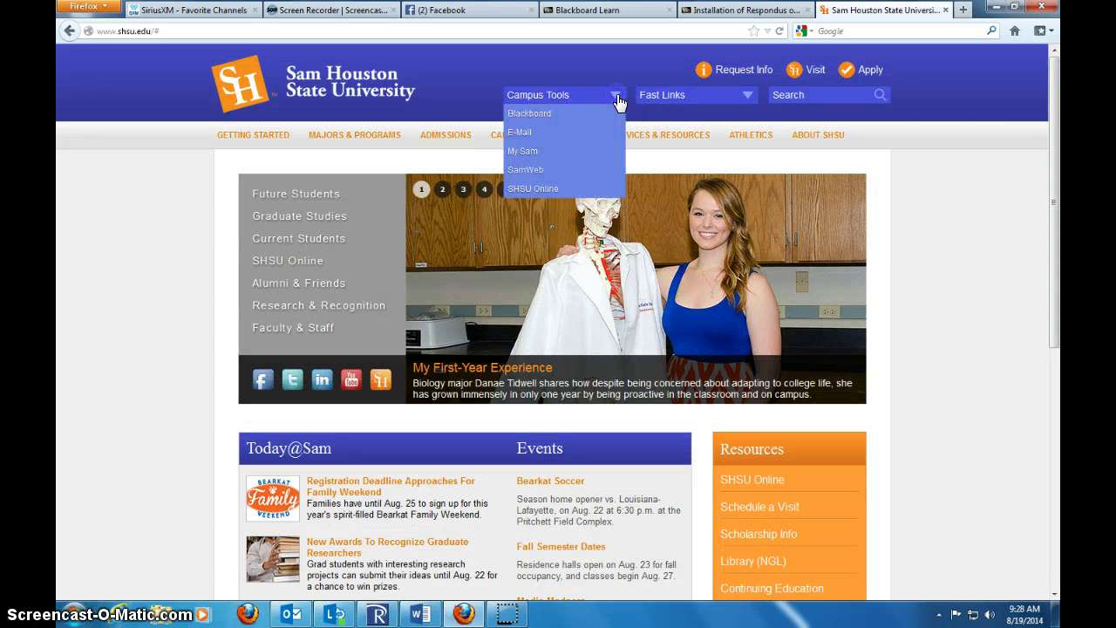
{"action": "left_click", "coordinate": [529, 171]}
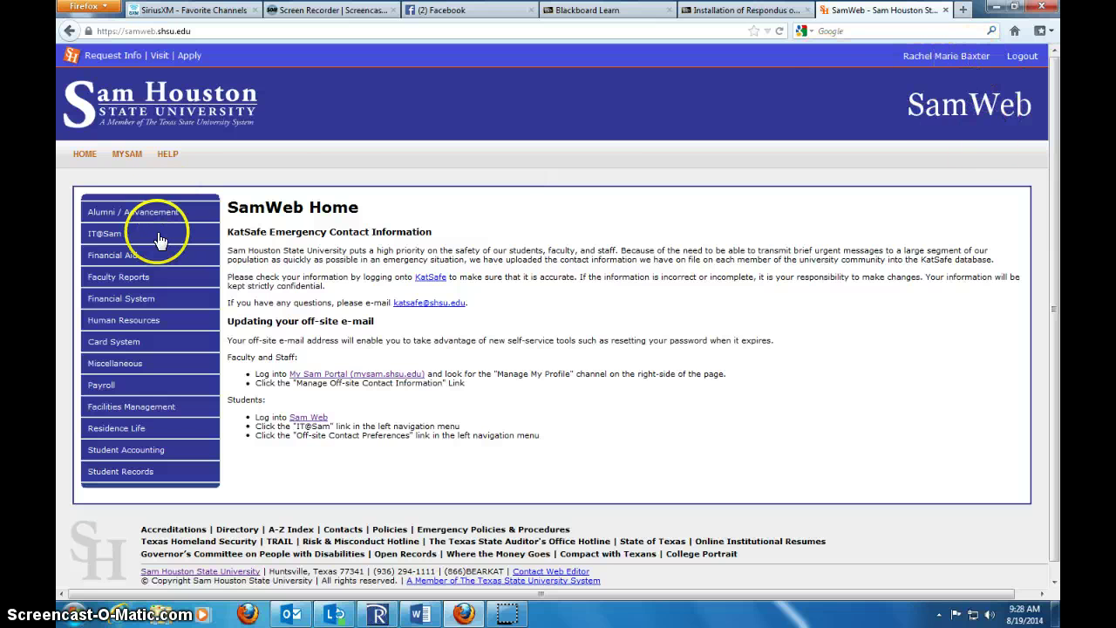
Step: Open the Respondus download page under IT@Sam and agree to its usage restrictions
{"action": "left_click", "coordinate": [105, 236]}
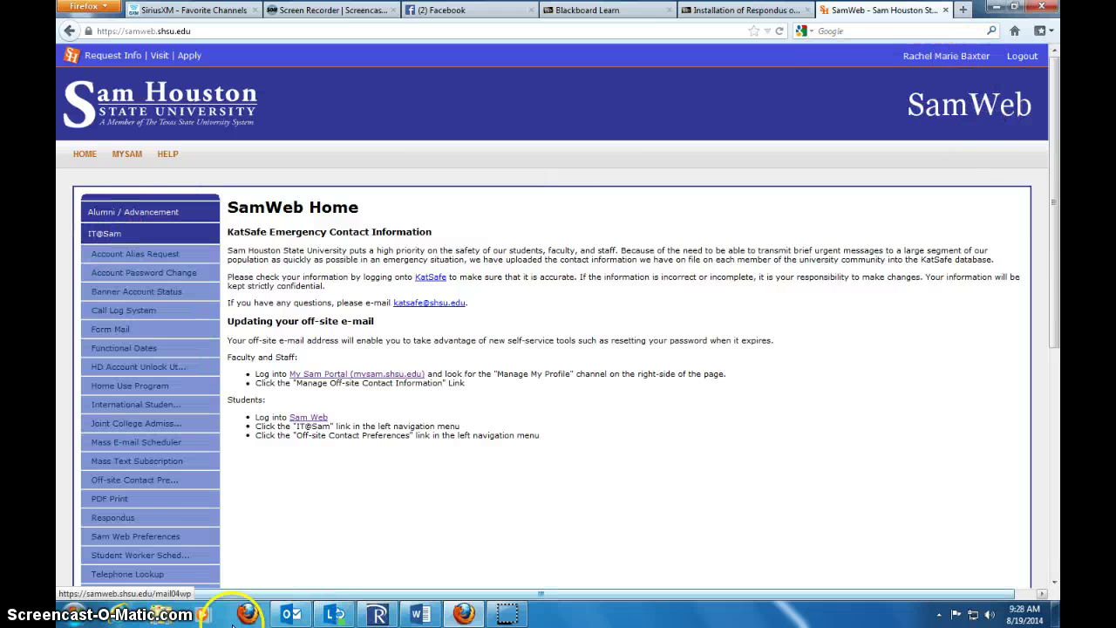
{"action": "left_click", "coordinate": [113, 517]}
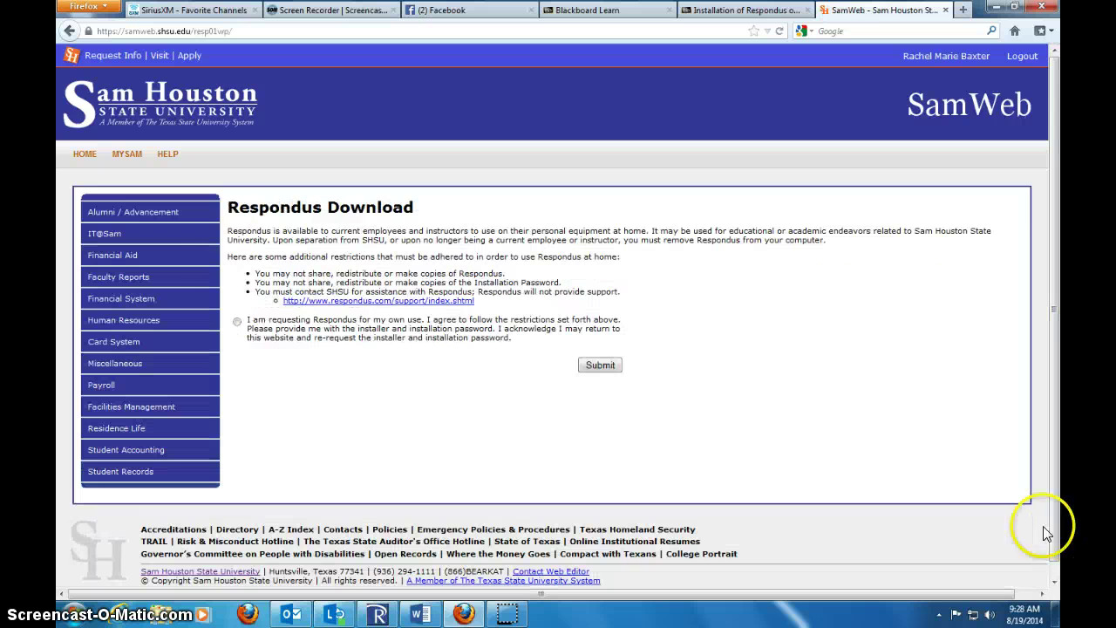
{"action": "left_click", "coordinate": [236, 322]}
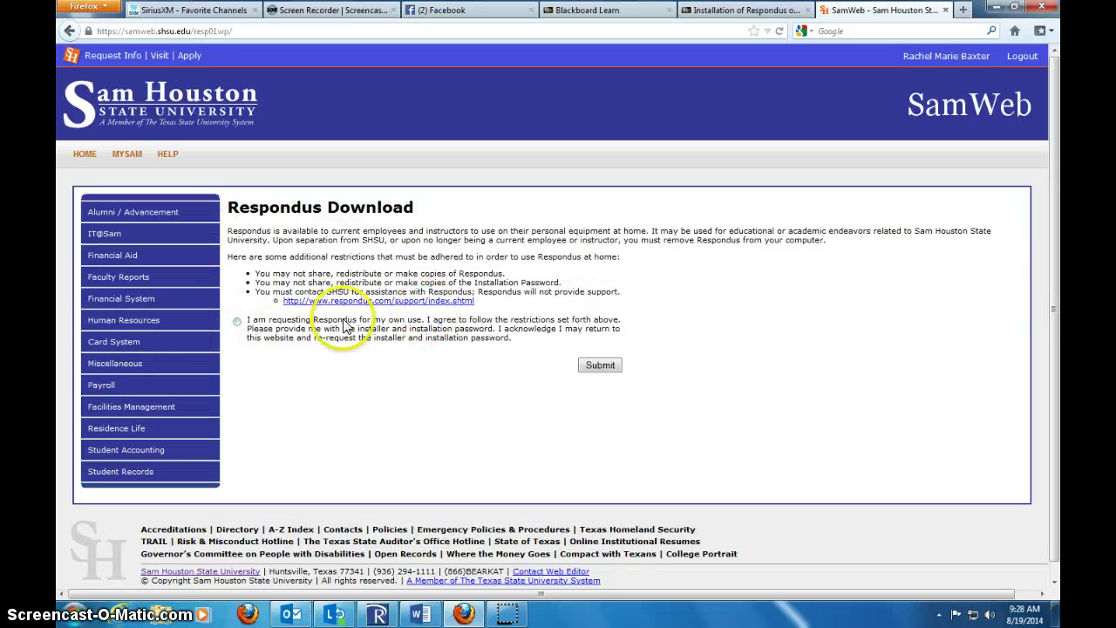
{"action": "left_click", "coordinate": [236, 322]}
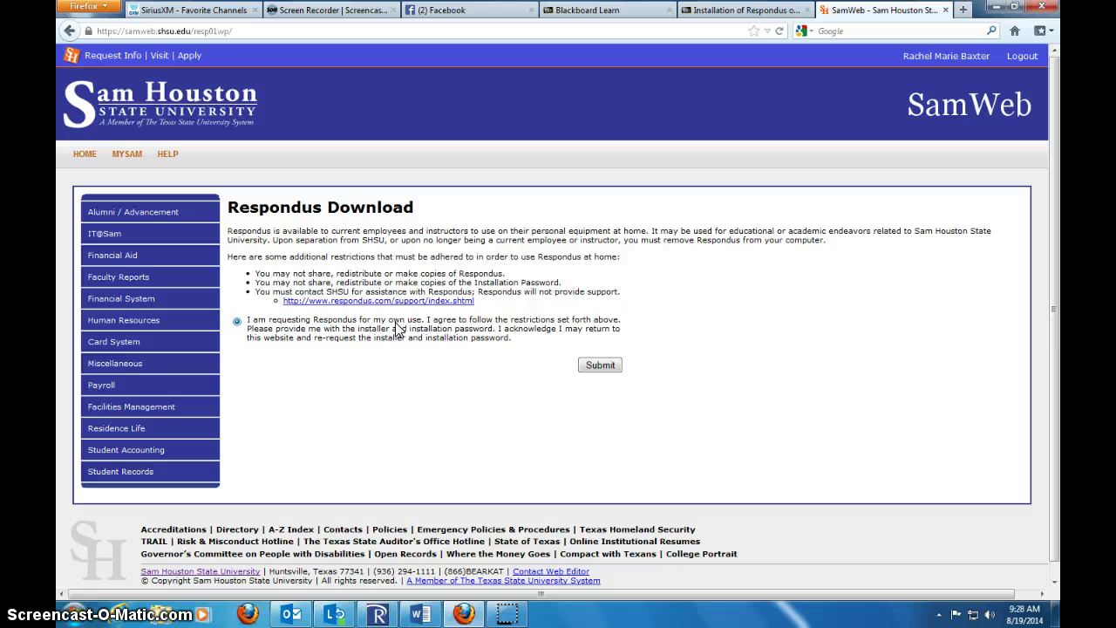
Step: Submit the request, select the revealed installation details, and switch to the blank Word document
{"action": "left_click", "coordinate": [601, 367]}
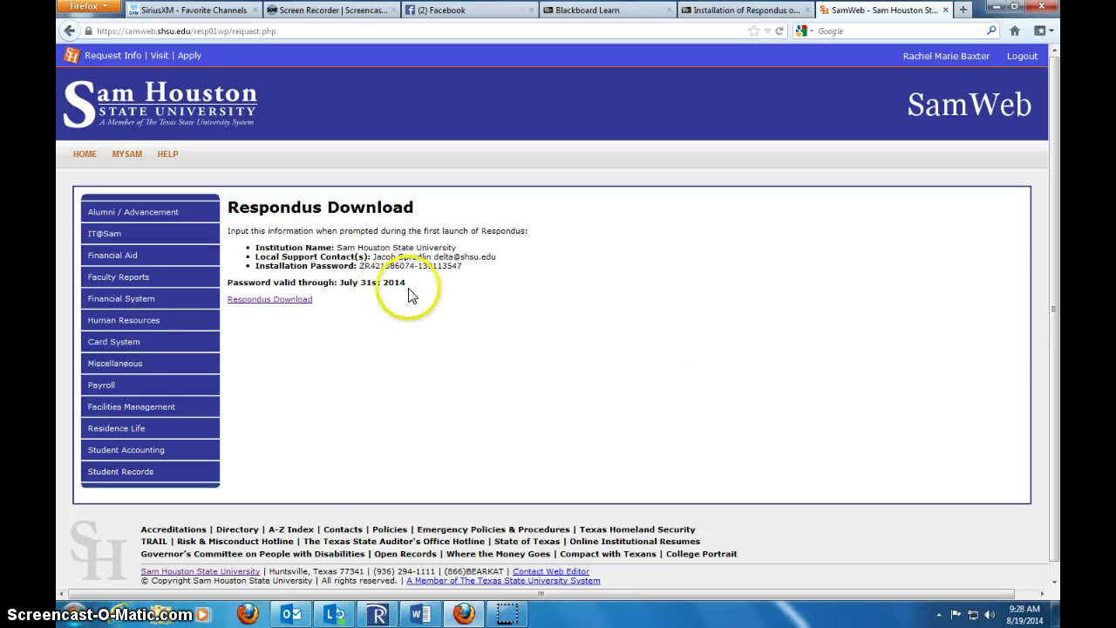
{"action": "left_click_drag", "start_coordinate": [344, 284], "coordinate": [223, 213]}
{"action": "key", "text": "ctrl+c"}
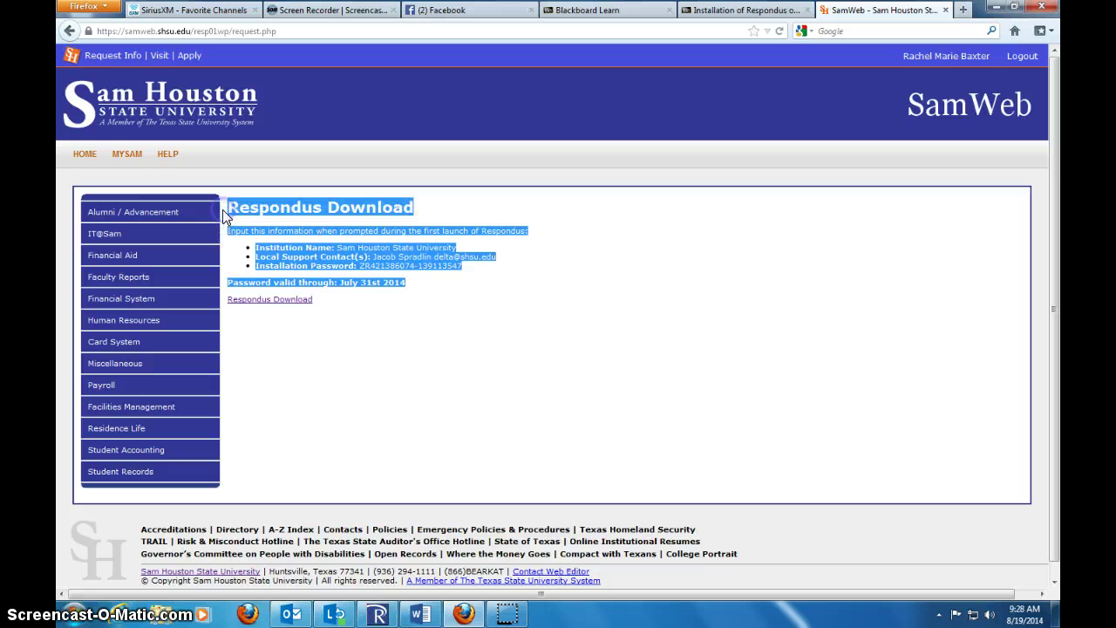
{"action": "left_click", "coordinate": [421, 615]}
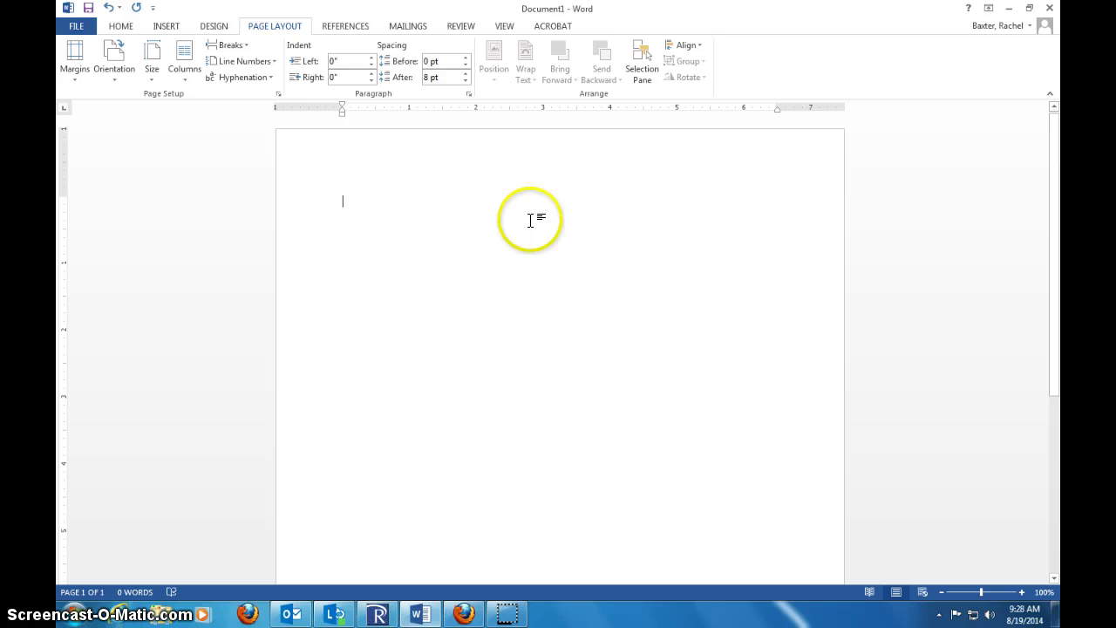
Step: Paste the Respondus installation details into Document1, then select the institution name and support e-mail to review them
{"action": "key", "text": "ctrl+v"}
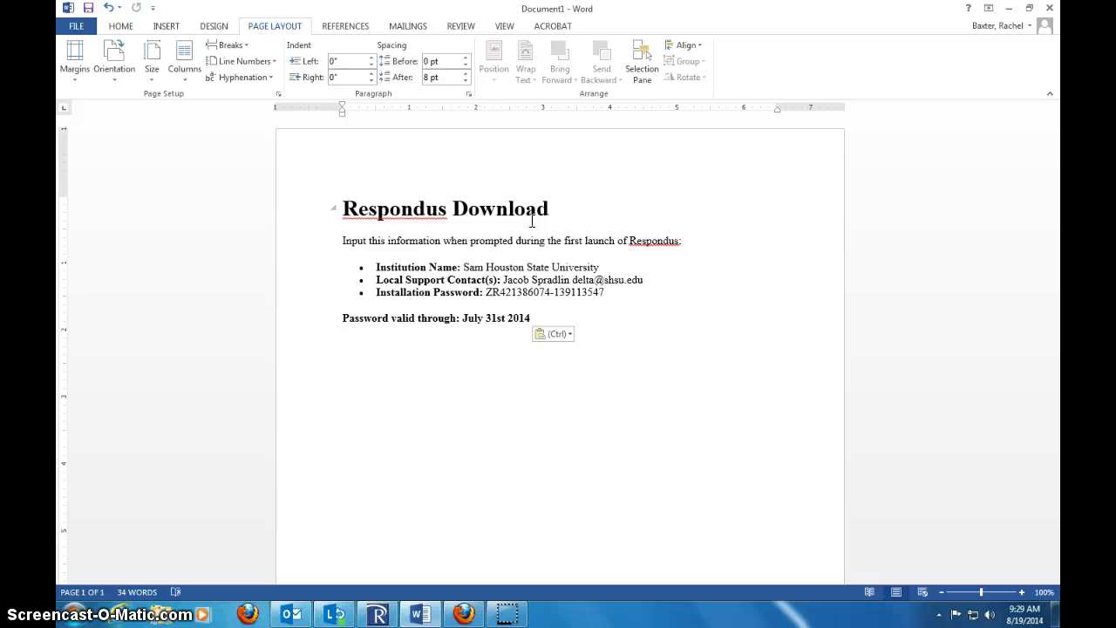
{"action": "left_click_drag", "start_coordinate": [463, 267], "coordinate": [572, 267]}
{"action": "left_click", "coordinate": [493, 280]}
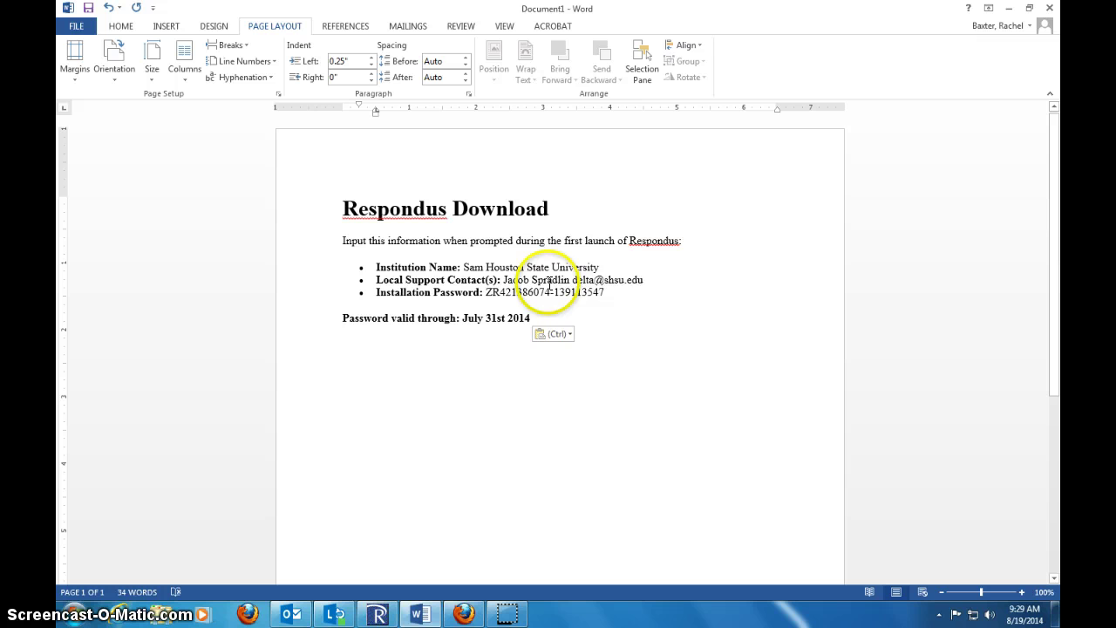
{"action": "left_click", "coordinate": [572, 279]}
{"action": "left_click_drag", "start_coordinate": [572, 279], "coordinate": [649, 282]}
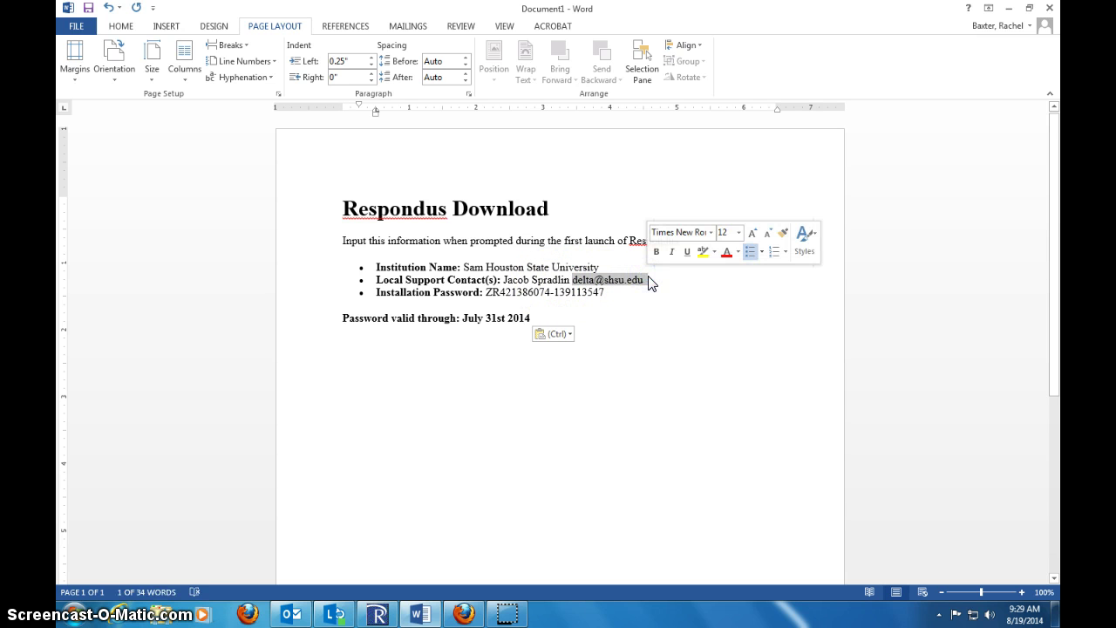
Step: Save the Respondus4Campus(3).exe installer from SamWeb's Respondus Download link and run it
{"action": "left_click", "coordinate": [1009, 8]}
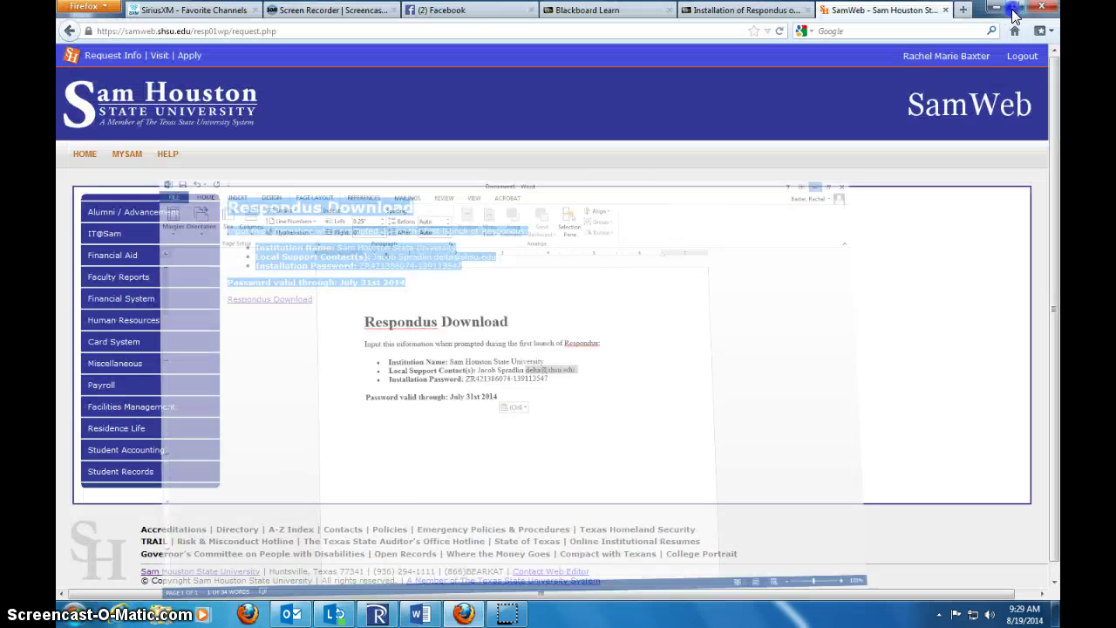
{"action": "left_click", "coordinate": [340, 319]}
{"action": "left_click", "coordinate": [281, 299]}
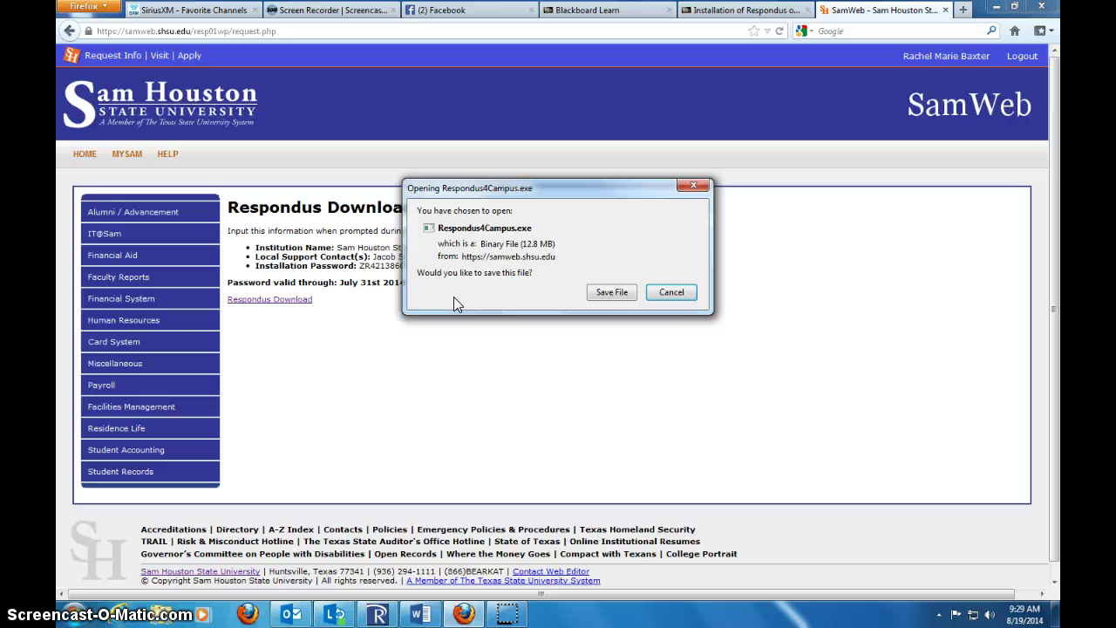
{"action": "left_click", "coordinate": [594, 296]}
{"action": "left_click", "coordinate": [593, 293]}
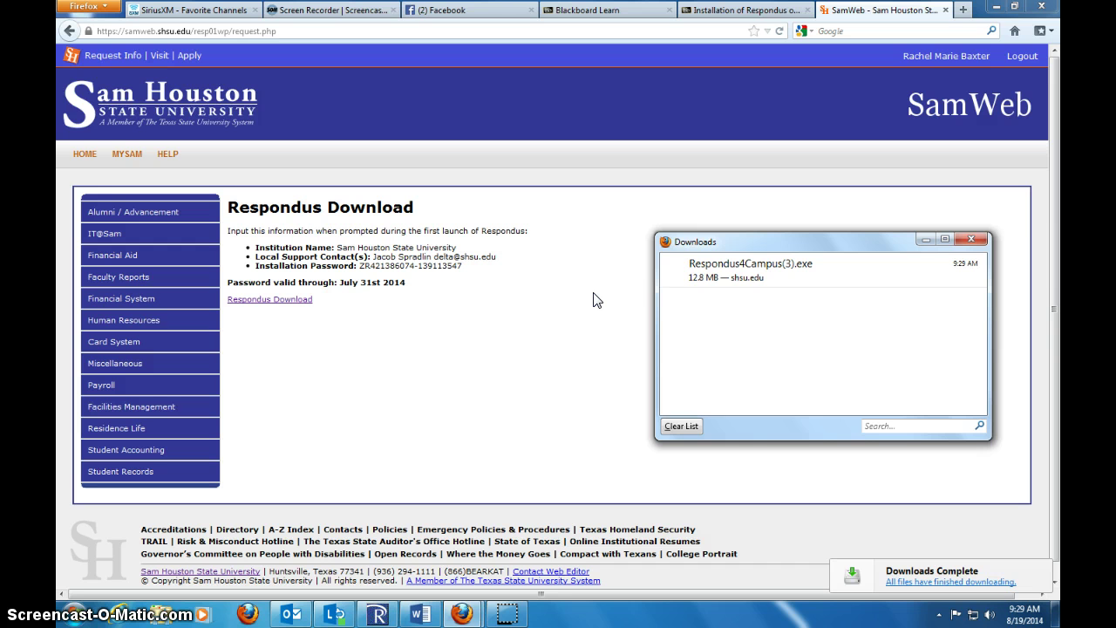
{"action": "left_click", "coordinate": [771, 275]}
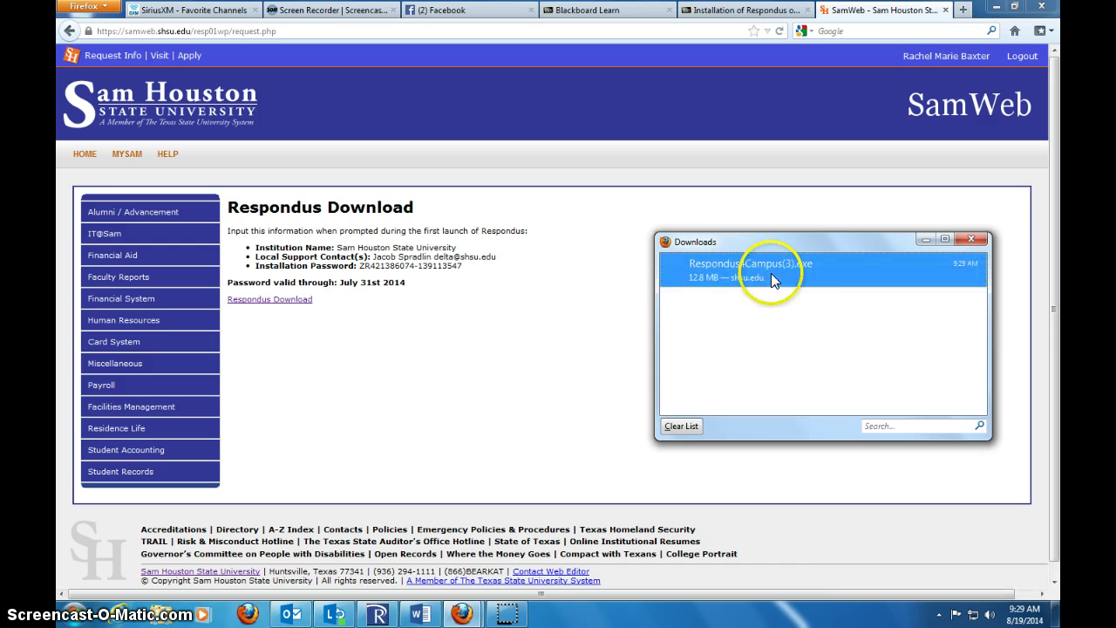
{"action": "double_click", "coordinate": [771, 273]}
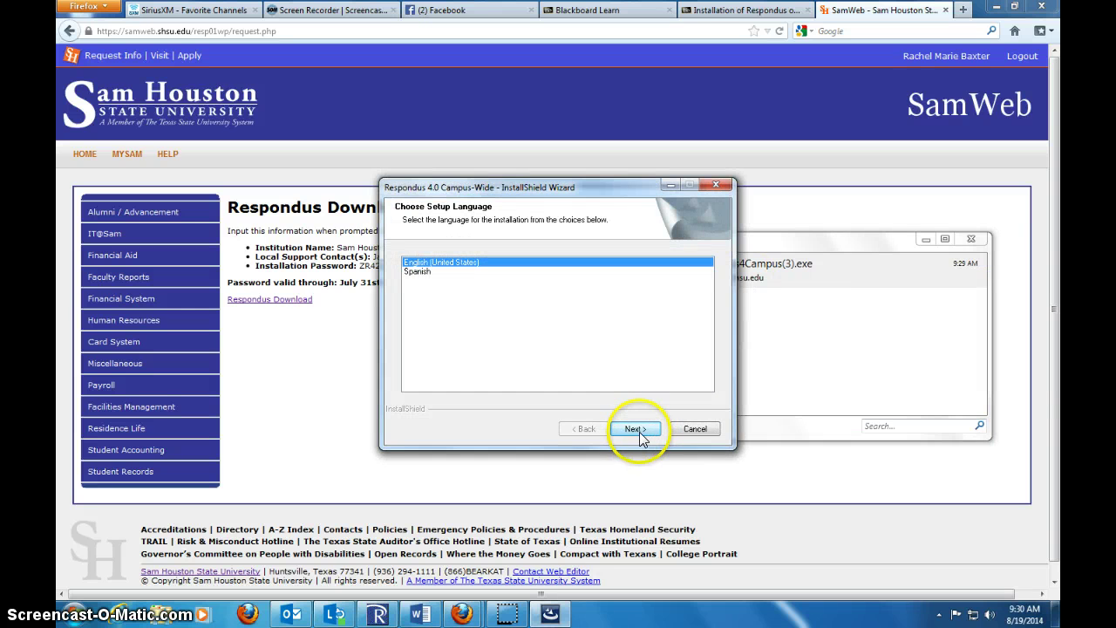
Step: Run setup in English (United States), accept the license, and keep the default install and projects folders
{"action": "left_click", "coordinate": [635, 429]}
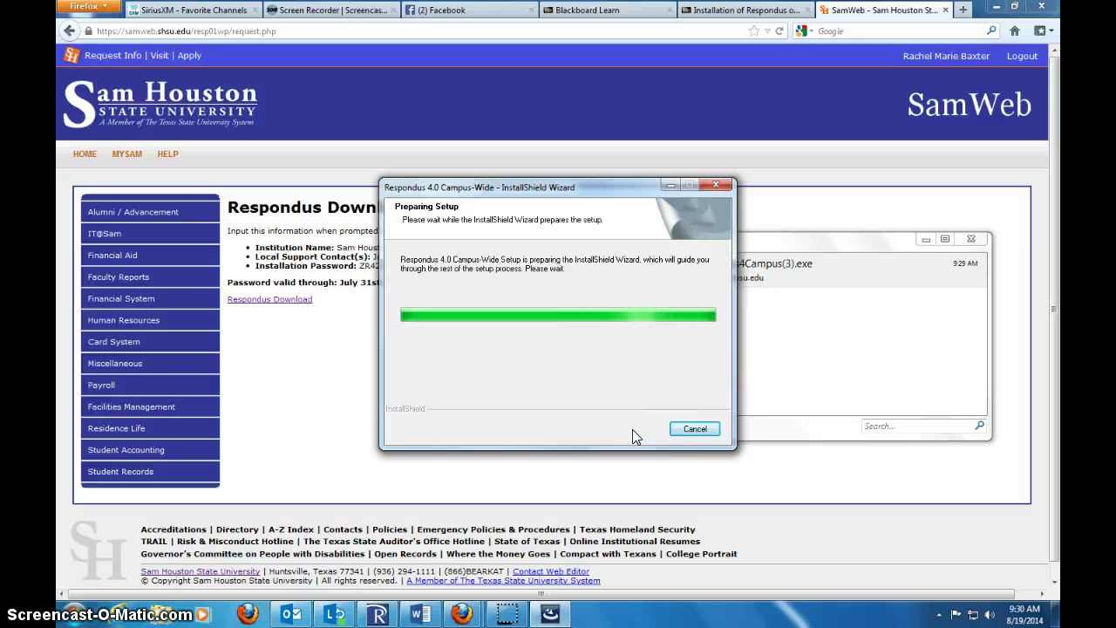
{"action": "left_click", "coordinate": [698, 365]}
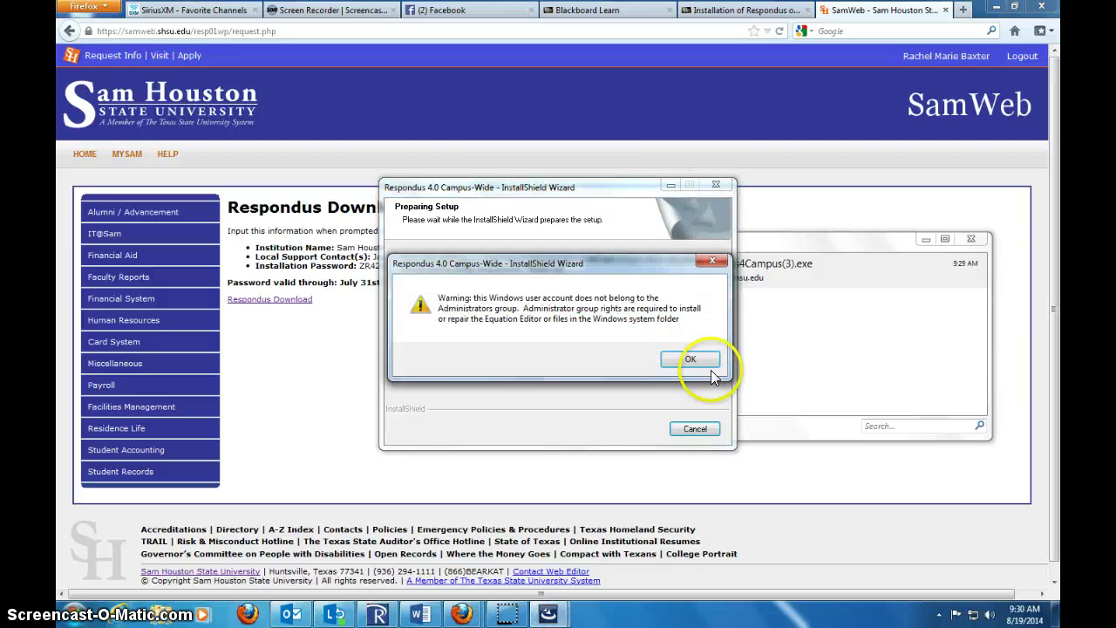
{"action": "left_click", "coordinate": [631, 425]}
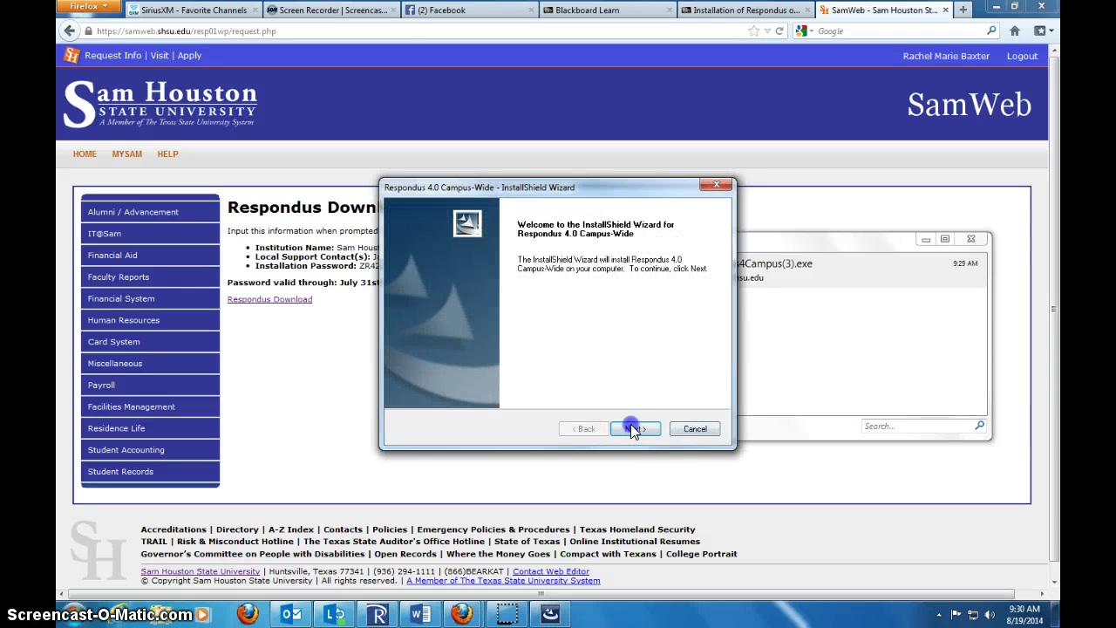
{"action": "left_click", "coordinate": [408, 375]}
{"action": "left_click", "coordinate": [633, 427]}
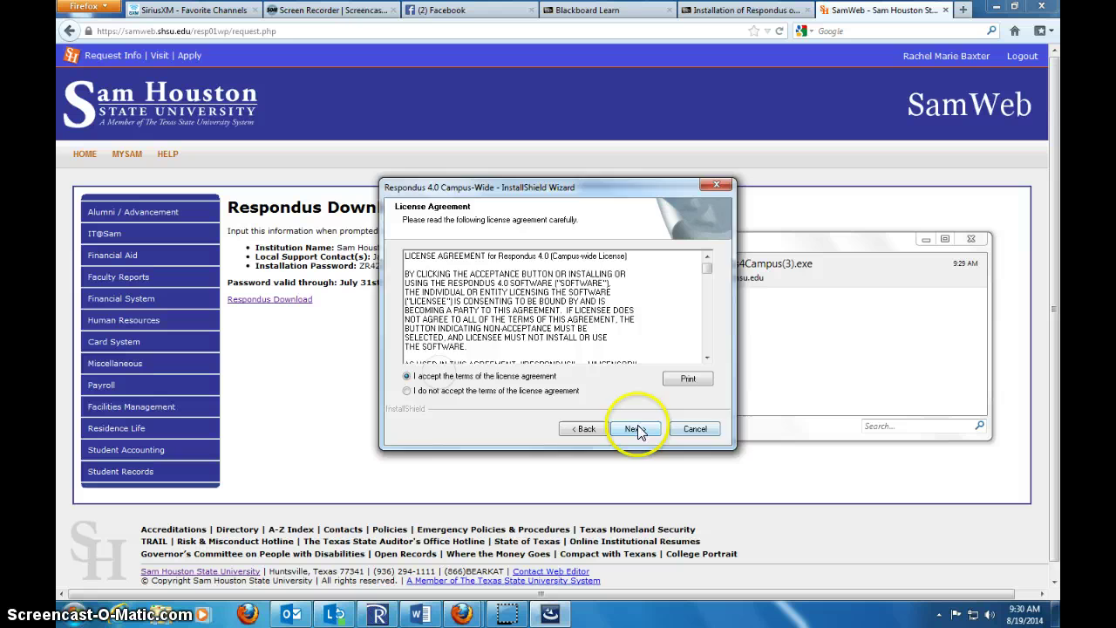
{"action": "left_click", "coordinate": [641, 431]}
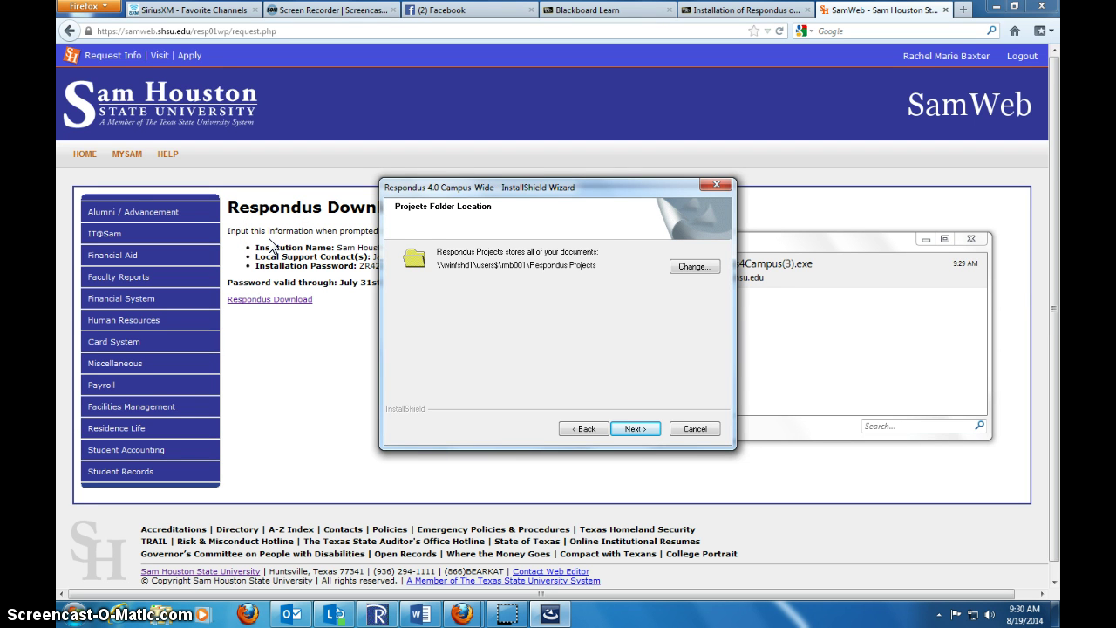
{"action": "left_click", "coordinate": [639, 427]}
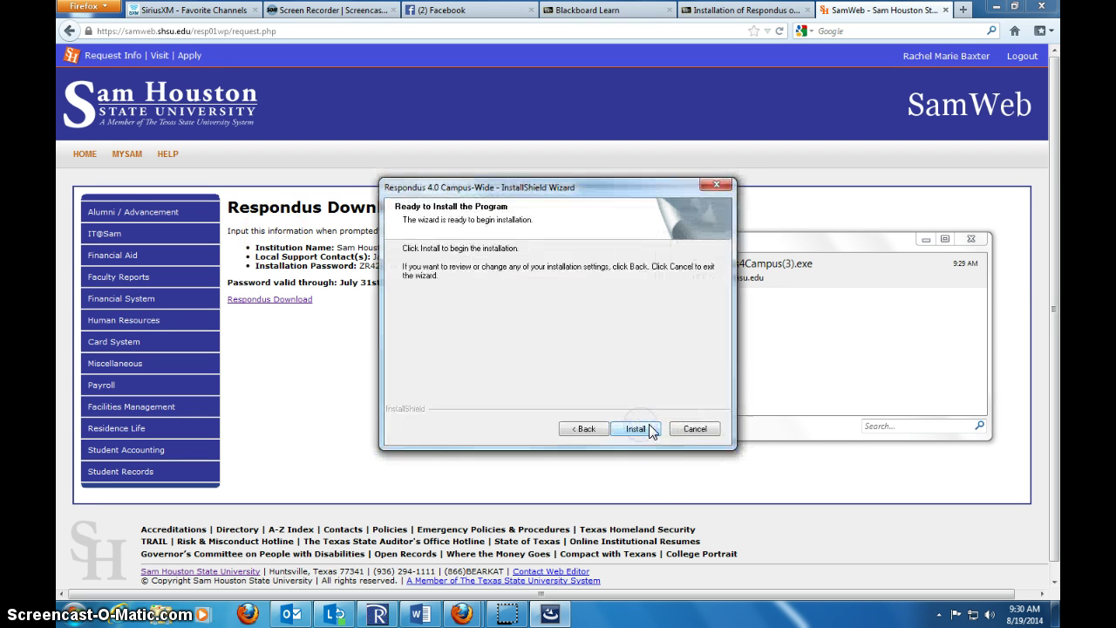
Step: Cancel the installation at Ready to Install, confirm exiting, and close the wizard
{"action": "left_click", "coordinate": [695, 429]}
{"action": "left_click", "coordinate": [571, 353]}
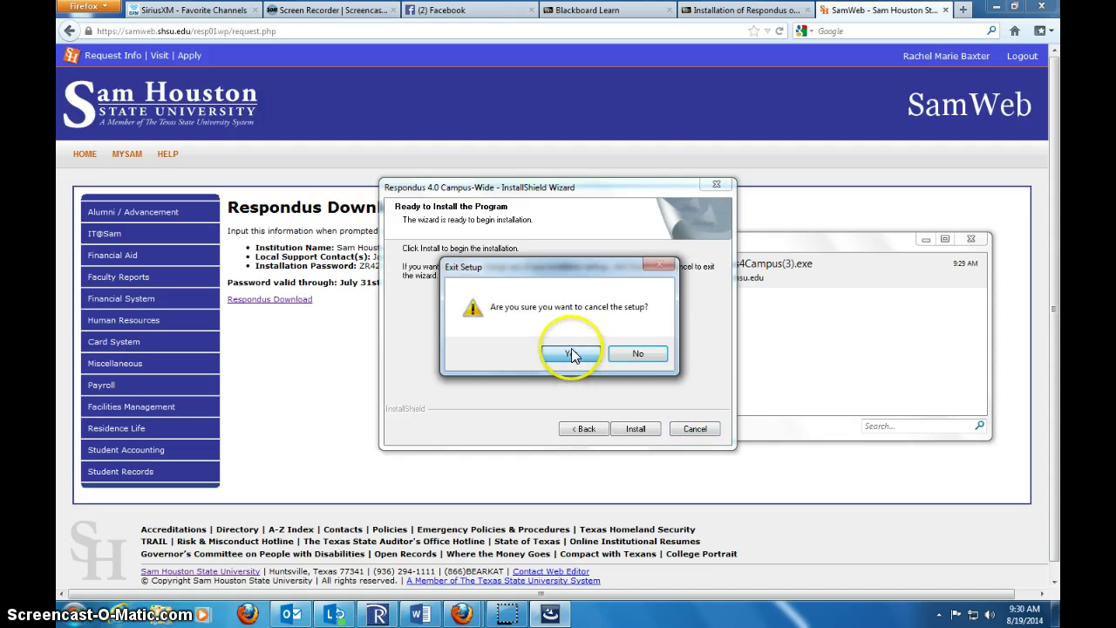
{"action": "left_click", "coordinate": [634, 428]}
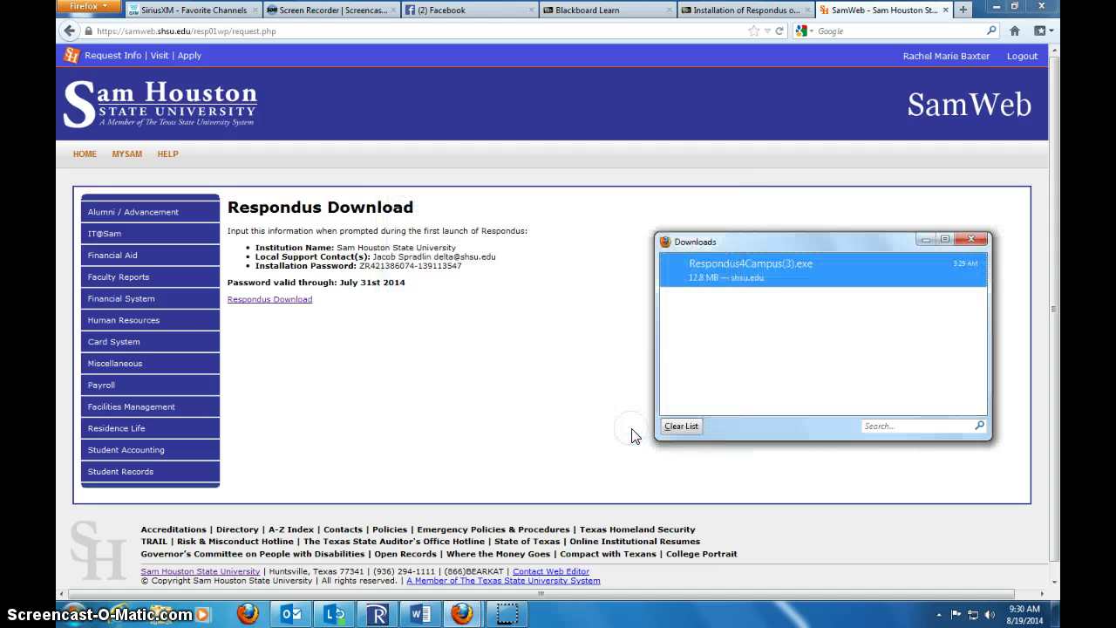